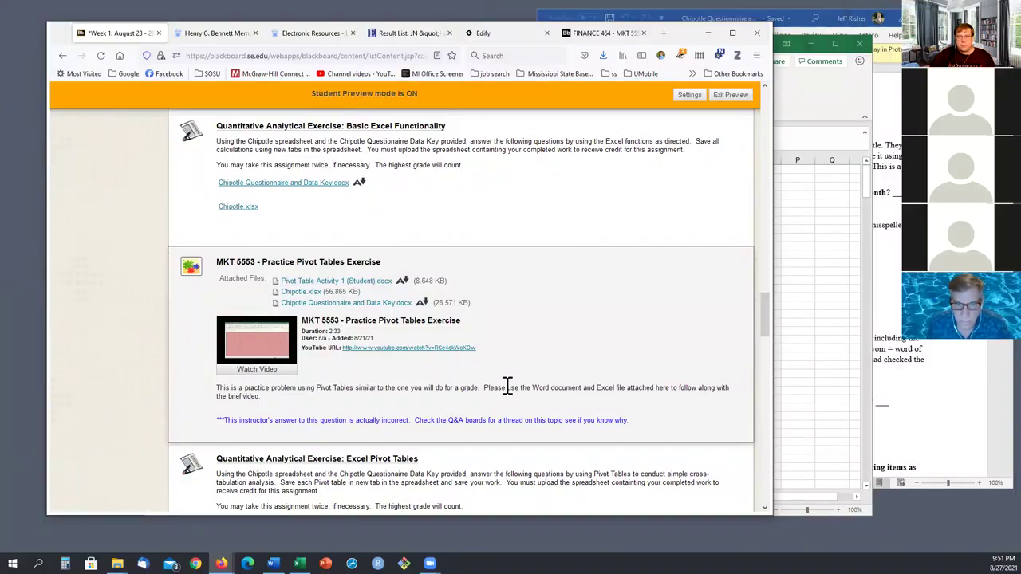
Step: Begin the Quantitative Analytical Exercise: Basic Excel Functionality test and read Question 3 about single-word and multiple-word restaurant responses
scroll(507, 386, "up", 3)
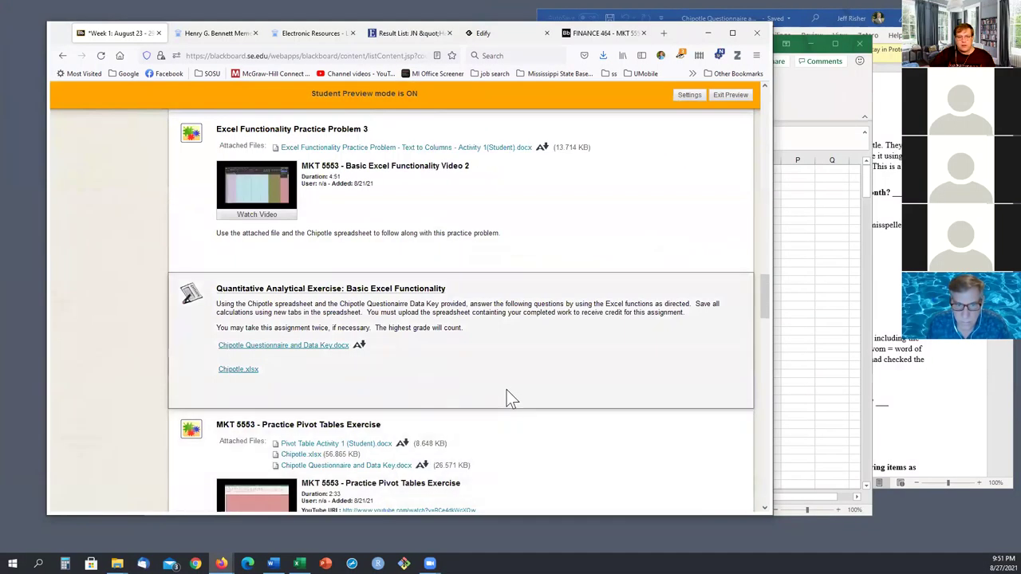
left_click(421, 298)
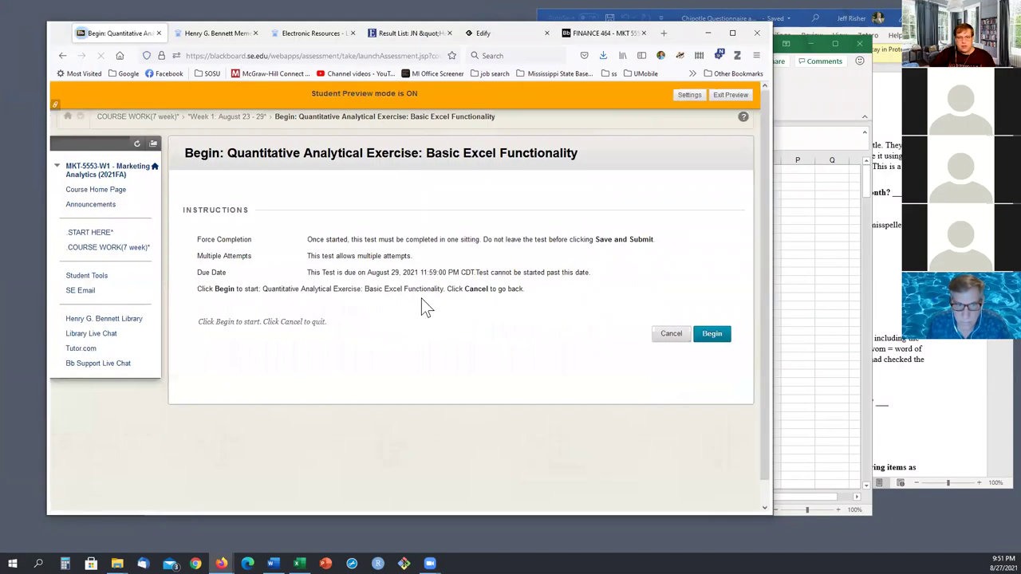
left_click(697, 335)
scroll(258, 342, "down", 1)
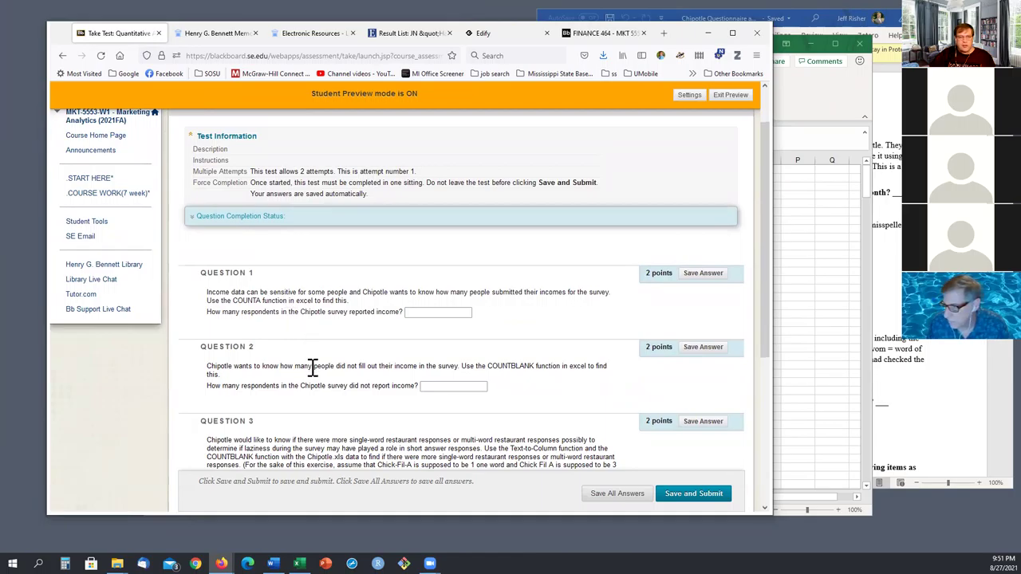
scroll(311, 368, "down", 1)
scroll(335, 355, "down", 2)
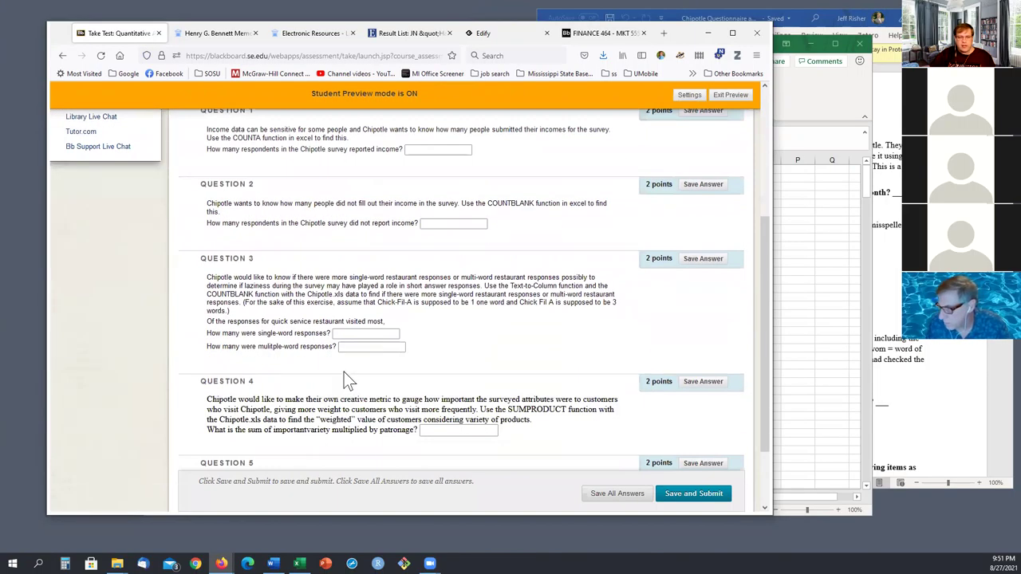
left_click(360, 346)
left_click(463, 350)
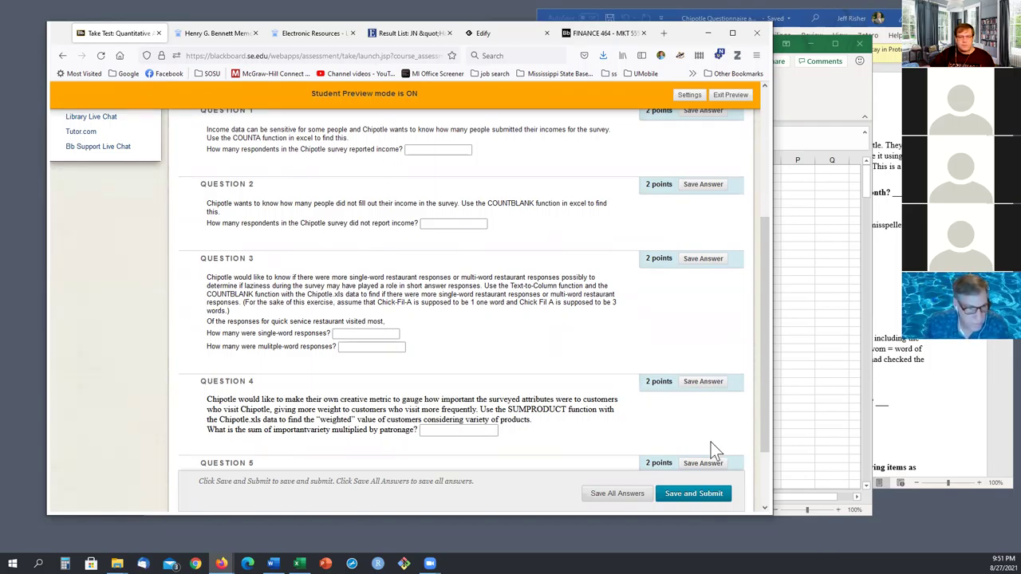
Step: Switch to the Chipotle workbook in Excel and copy Sheet1's top1 column into column A of a new sheet
left_click(854, 442)
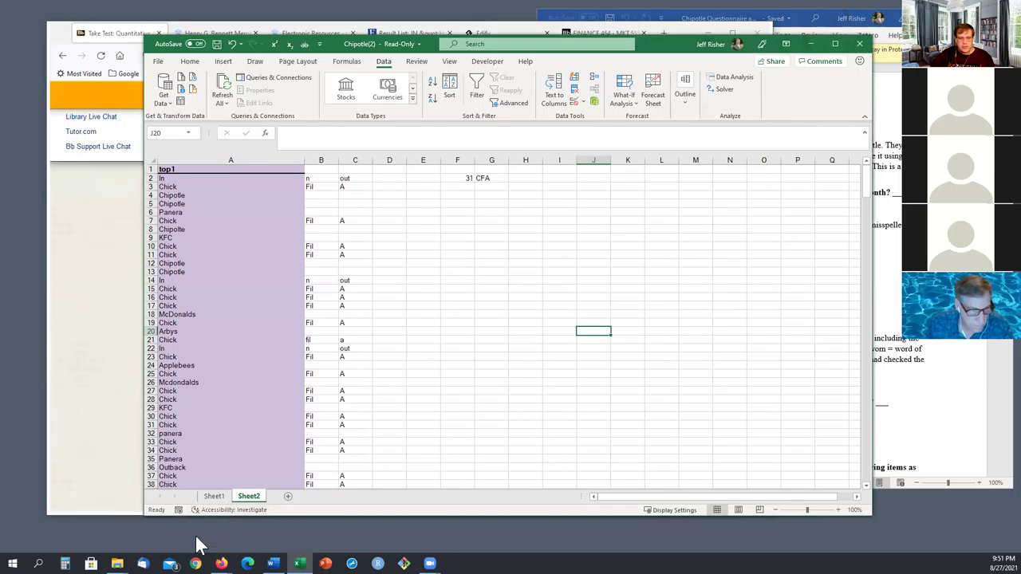
left_click(213, 497)
left_click(230, 159)
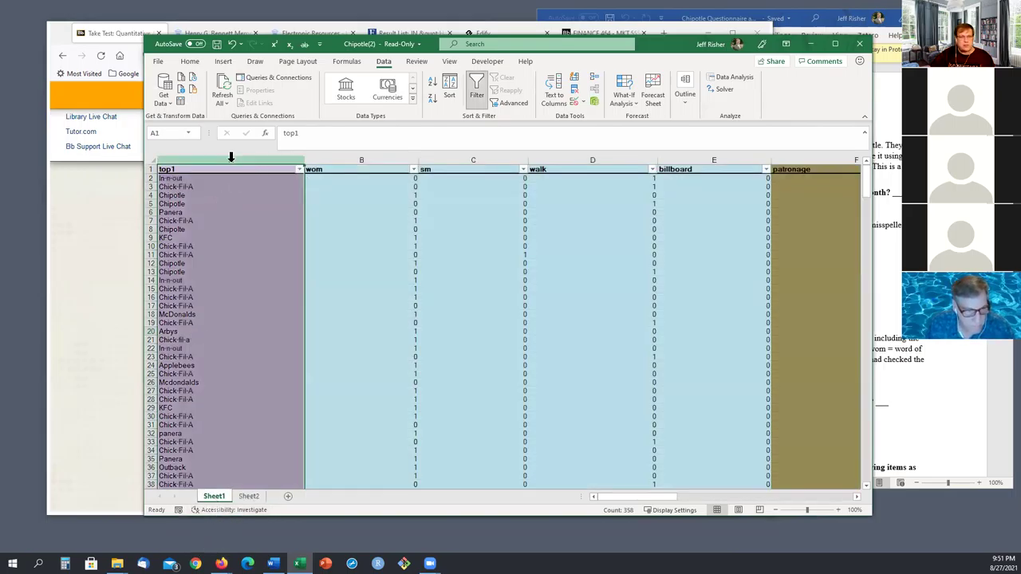
right_click(230, 159)
left_click(250, 185)
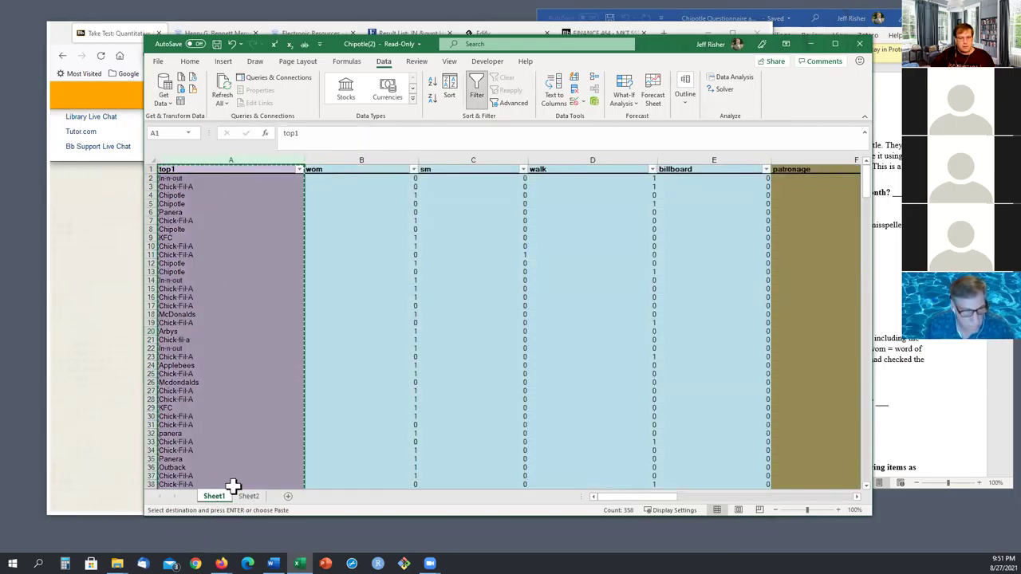
left_click(288, 496)
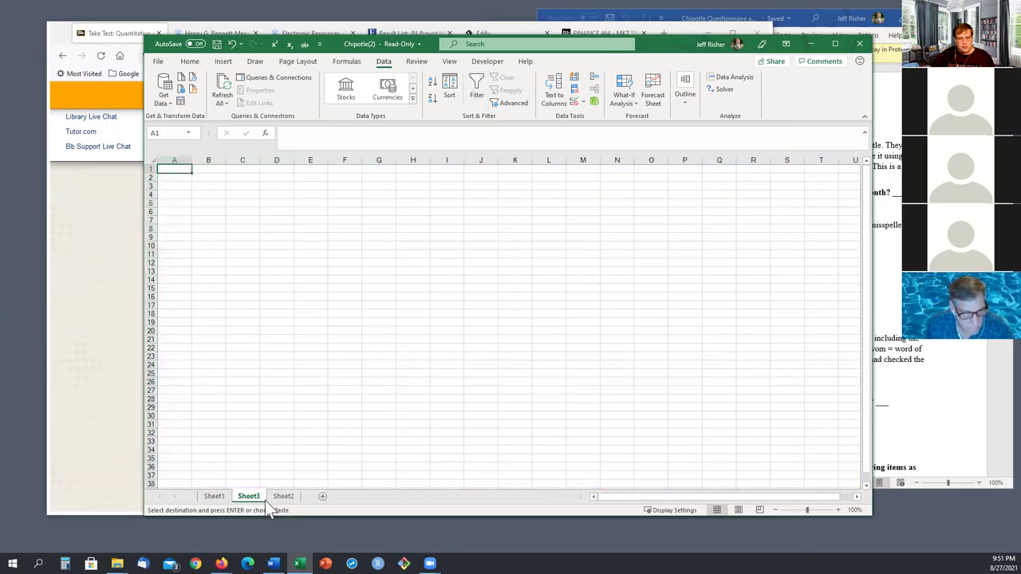
right_click(177, 168)
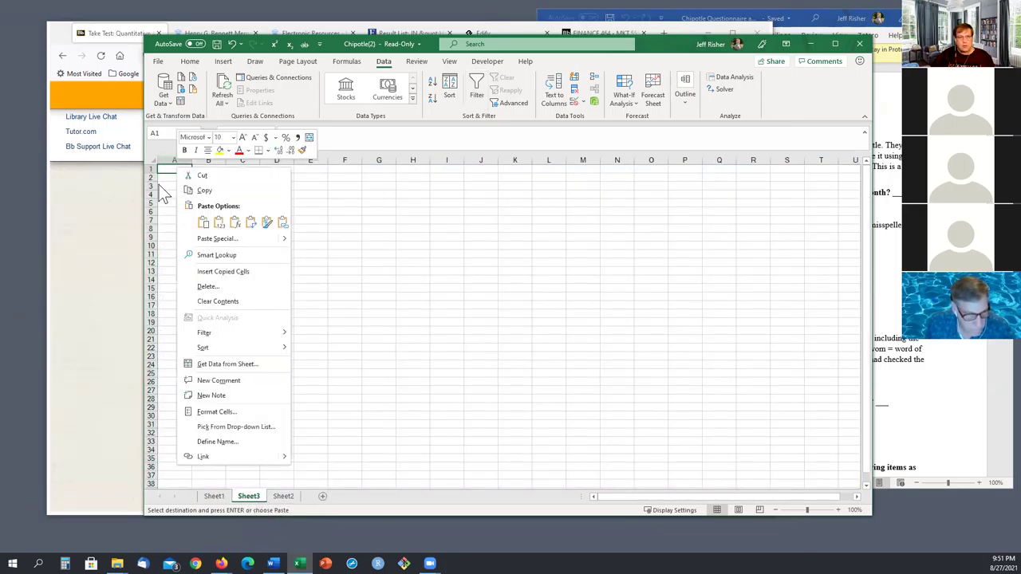
left_click(204, 221)
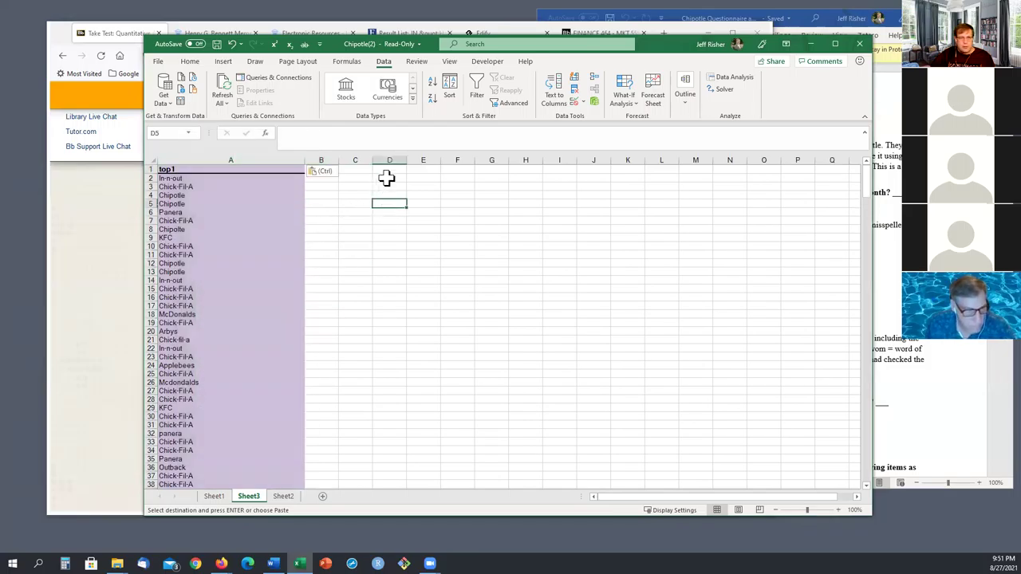
Step: Split the pasted top1 column with Text to Columns, delimited by tab and space, with the hyphen delimiter turned off
left_click(235, 158)
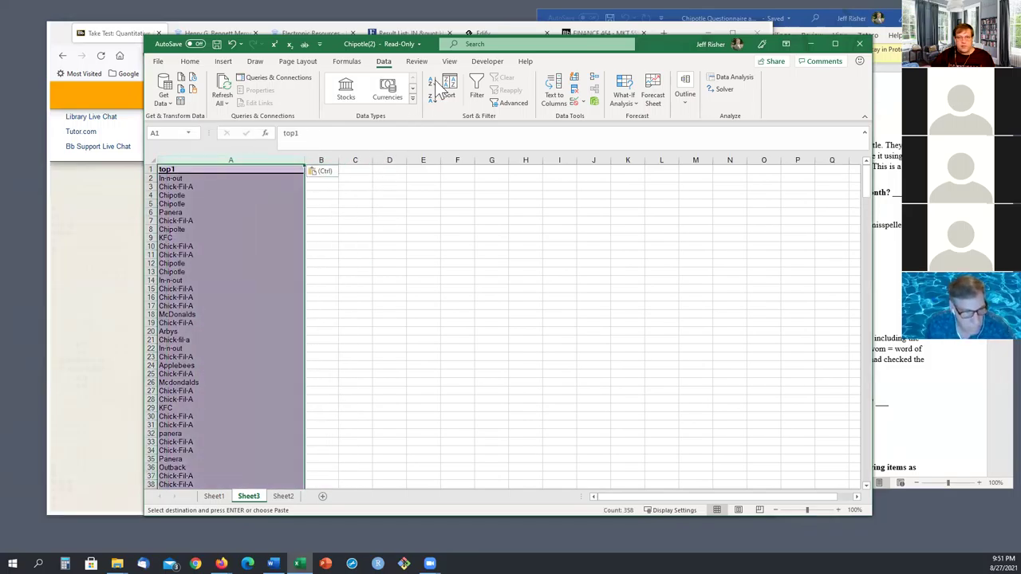
key("Escape")
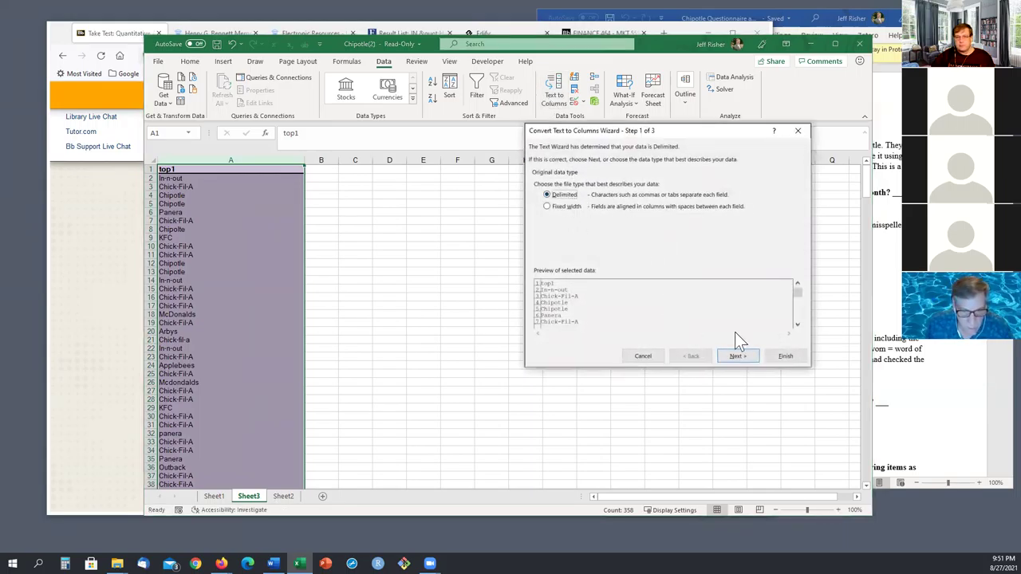
left_click(738, 355)
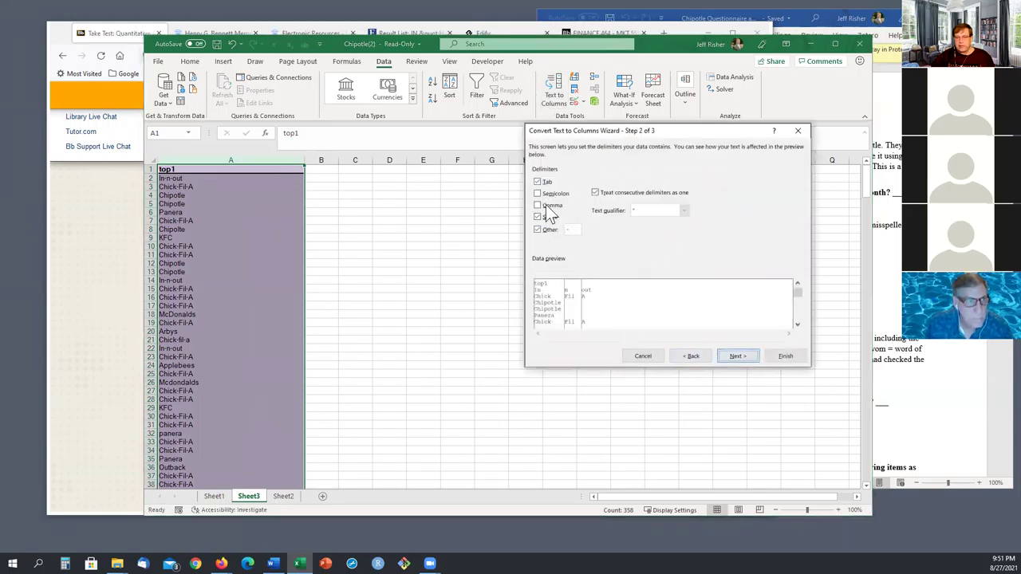
left_click(537, 230)
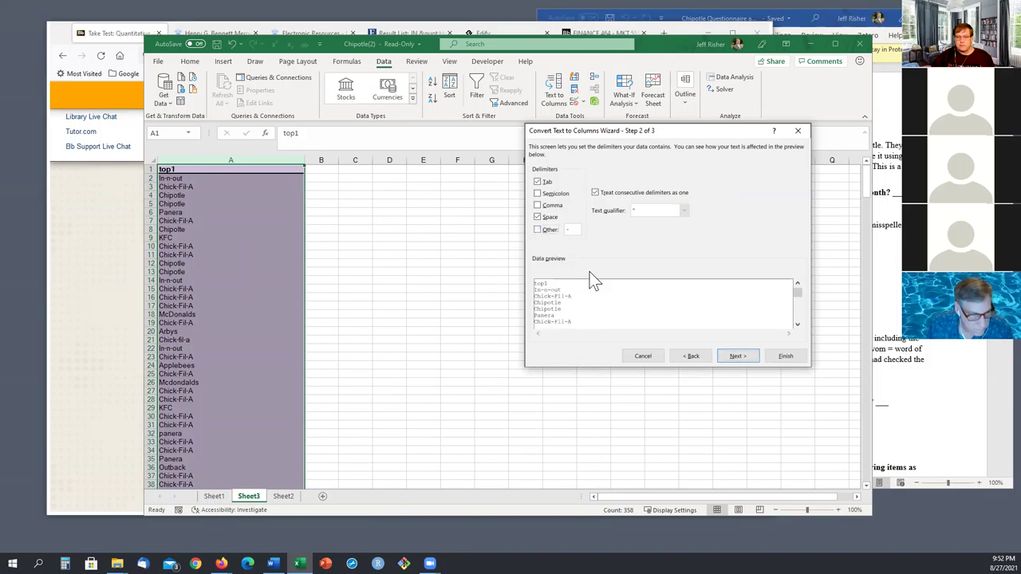
left_click(736, 357)
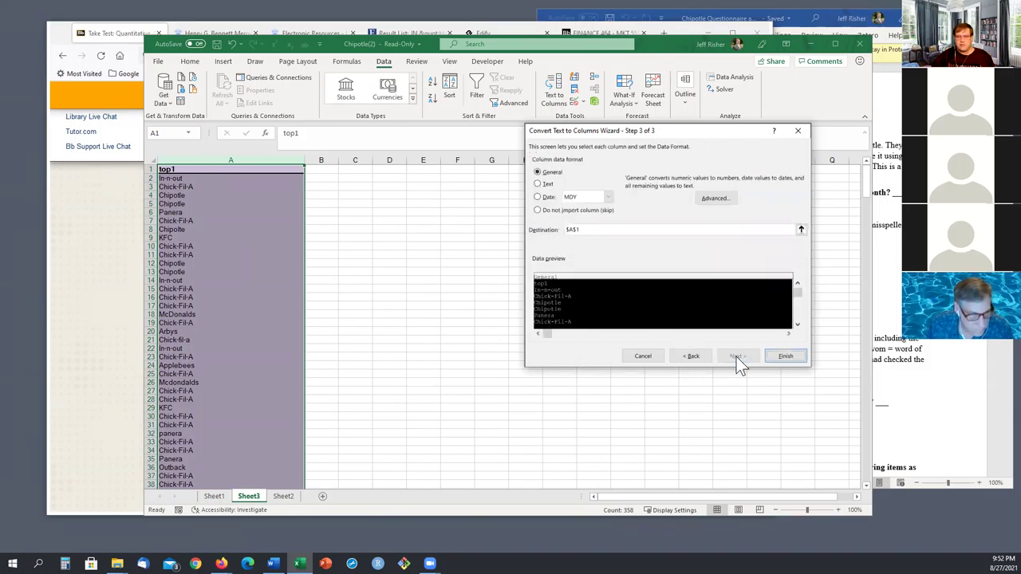
left_click(790, 357)
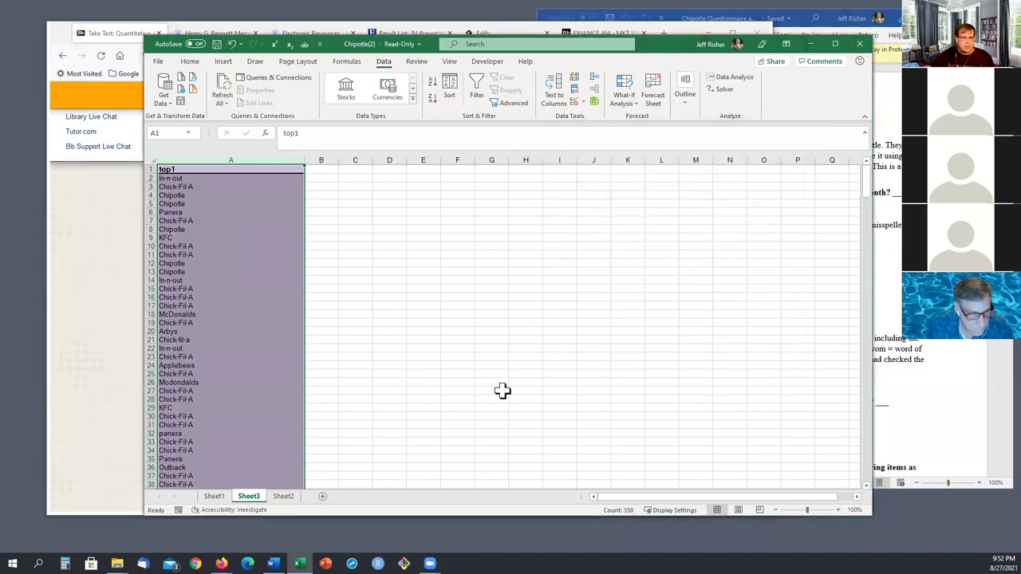
Step: Examine how the restaurant names are split across columns A to C, comparing hyphenated, single-word and multiple-word entries
scroll(502, 387, "down", 12)
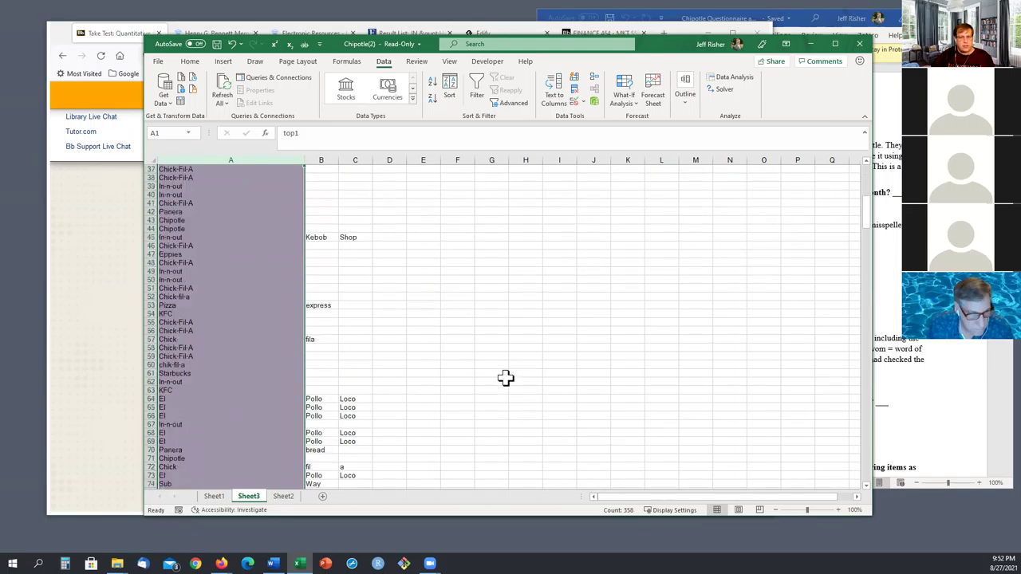
scroll(506, 380, "down", 5)
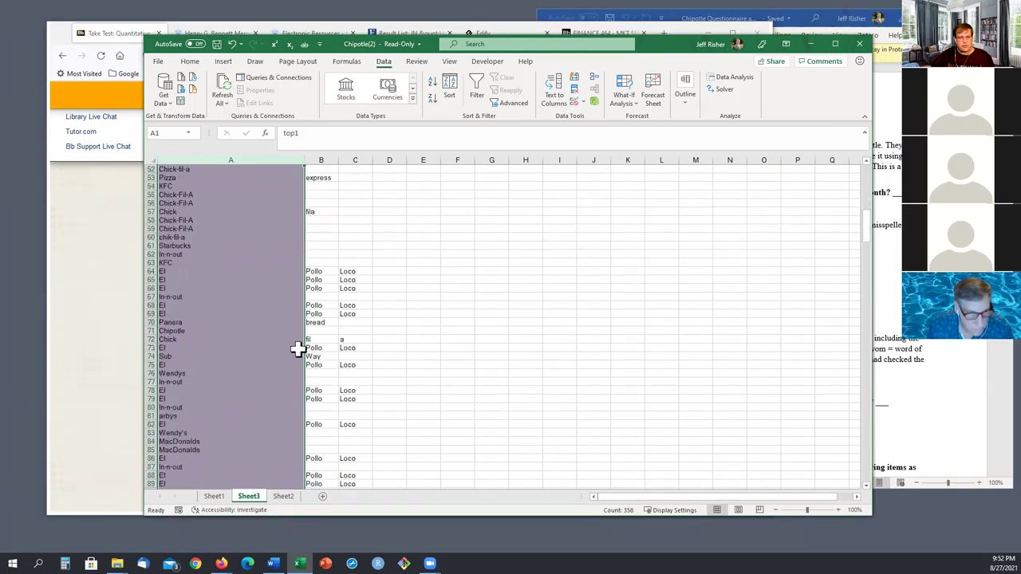
left_click(191, 197)
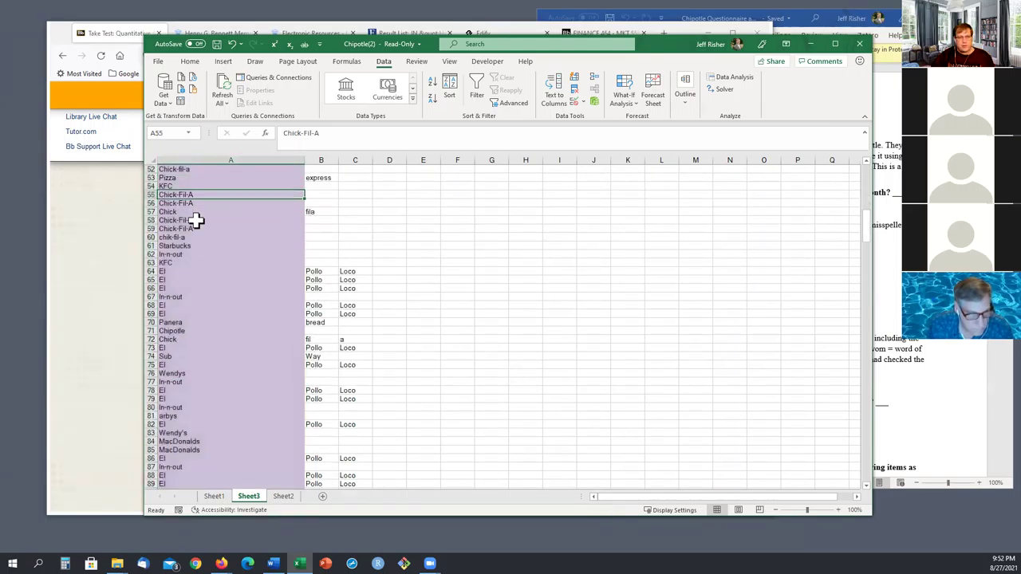
left_click(321, 184)
scroll(378, 322, "down", 6)
scroll(380, 321, "up", 15)
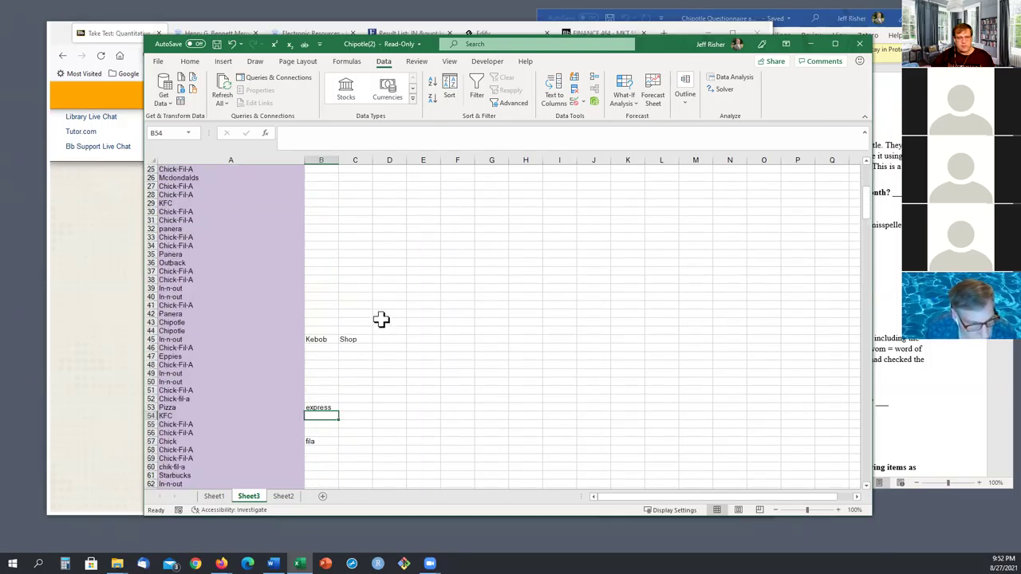
scroll(380, 319, "up", 8)
Step: Label cell F2 "multiple" and cell F4 "single" beside the split restaurant data
left_click(382, 178)
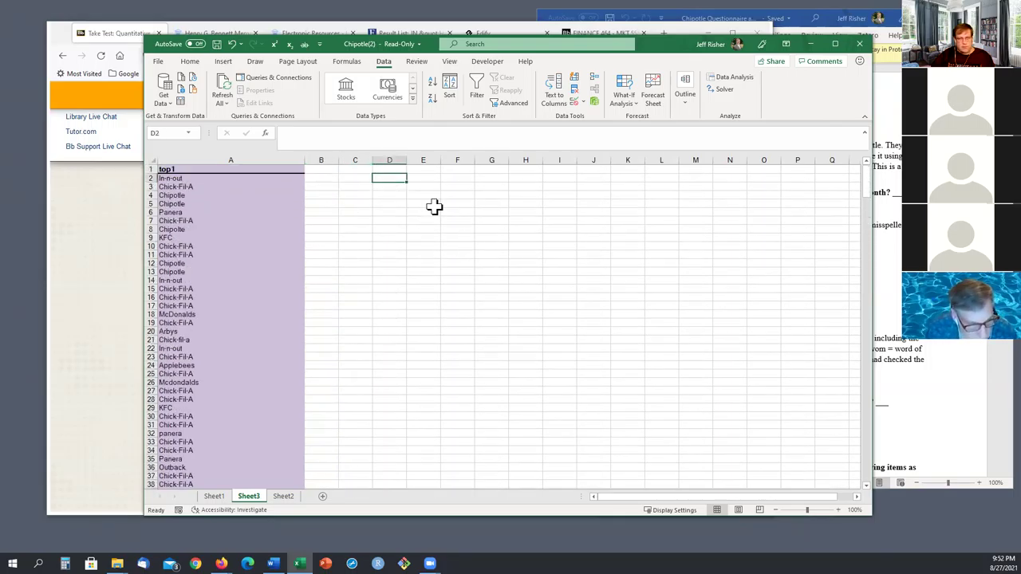
left_click(458, 178)
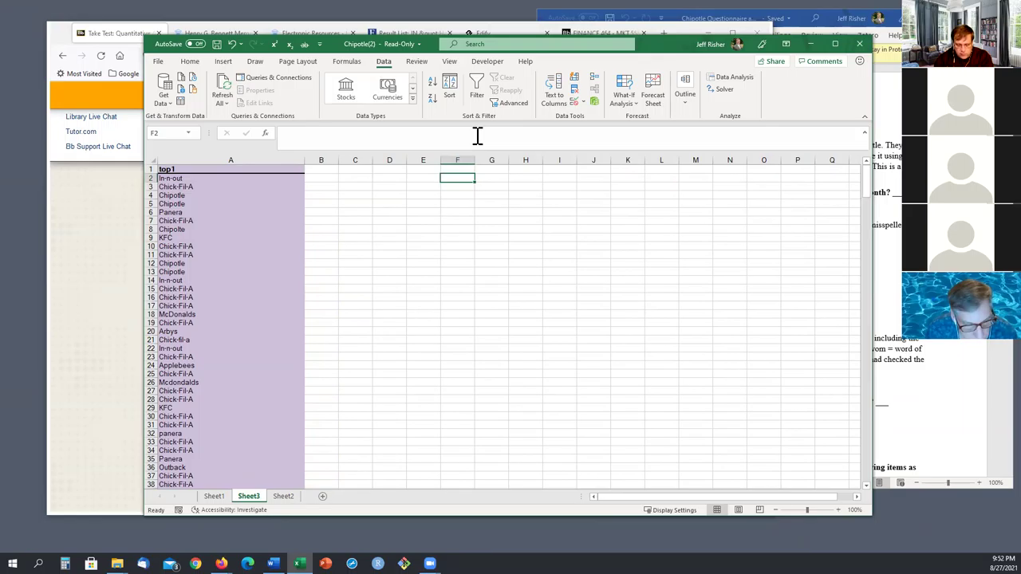
type("multiple")
key("Return")
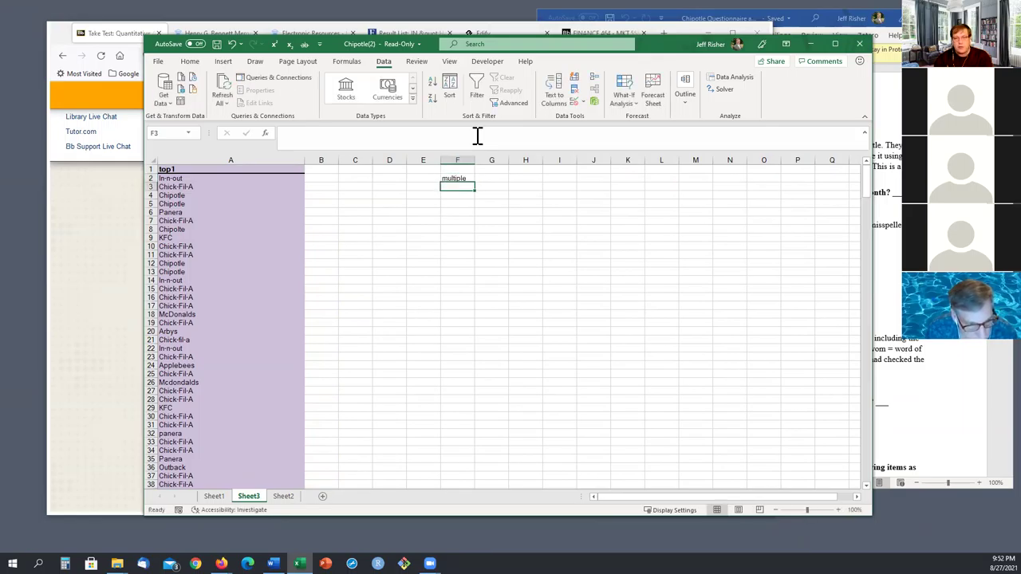
key("Return")
type("single")
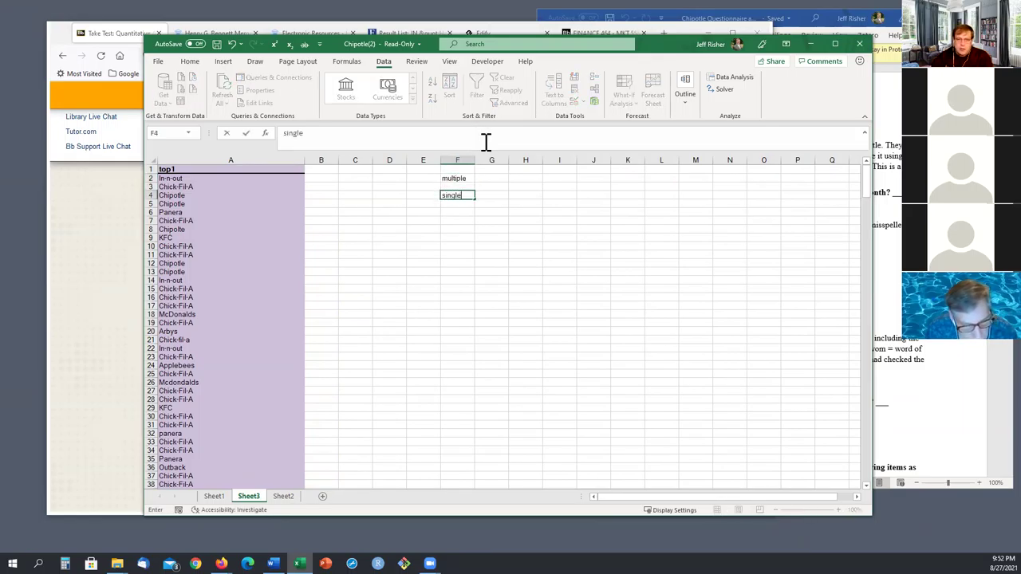
Step: Count the multiple-word responses in cell G2 with the formula =COUNTA(B2:B358)
left_click(495, 178)
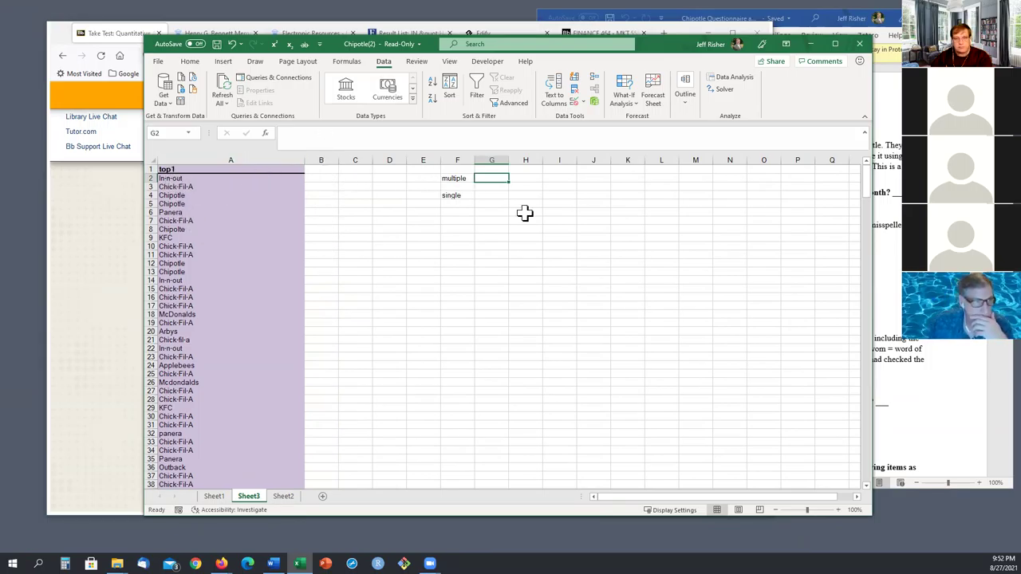
type("=cou")
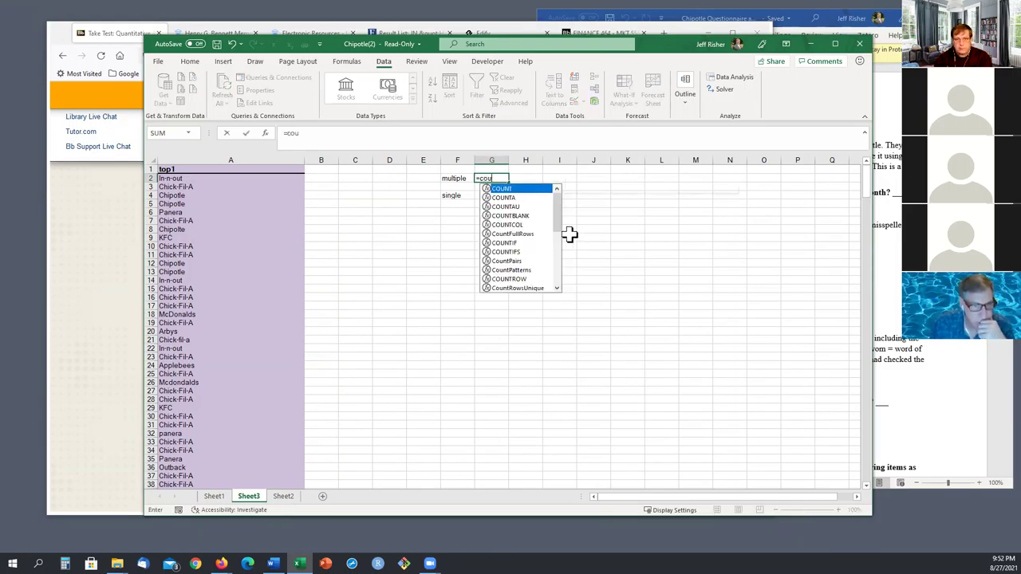
type("nt(")
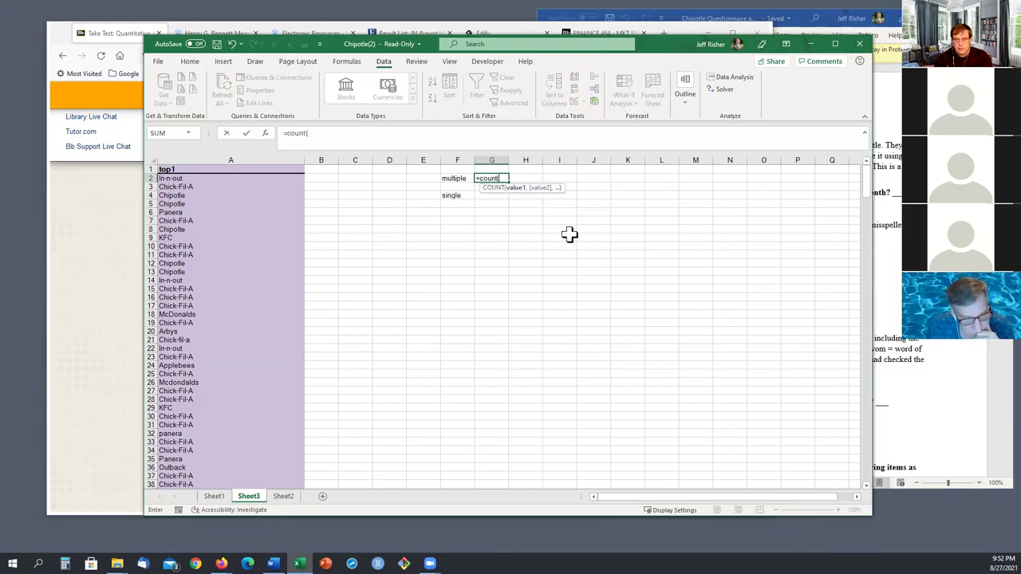
key("BackSpace")
type("a(")
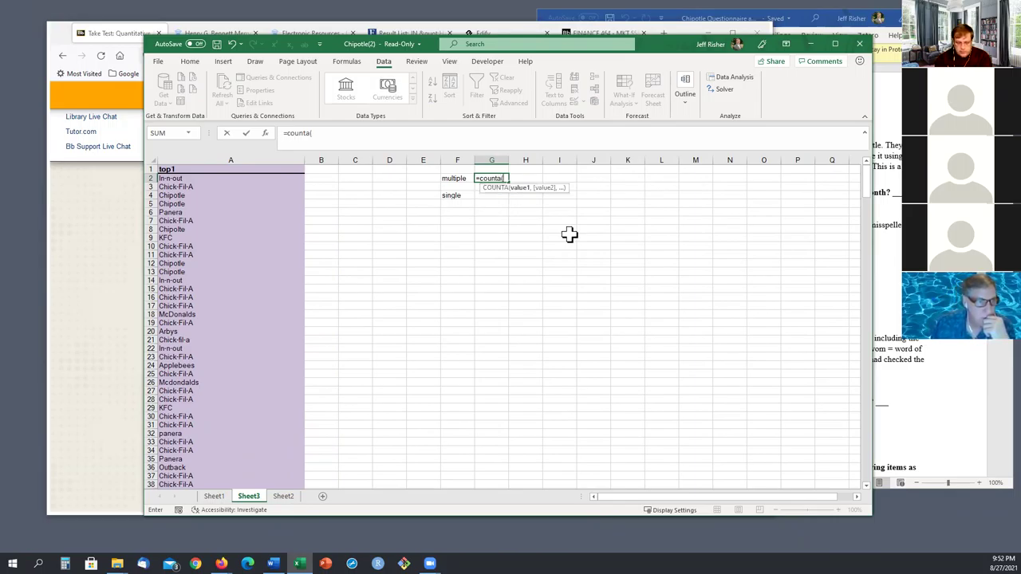
type("b")
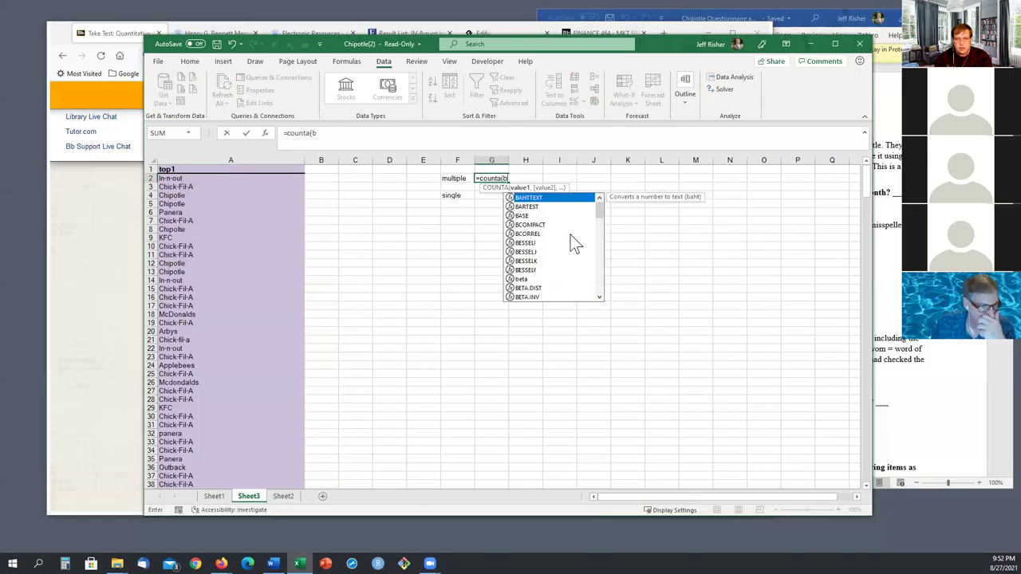
type("2")
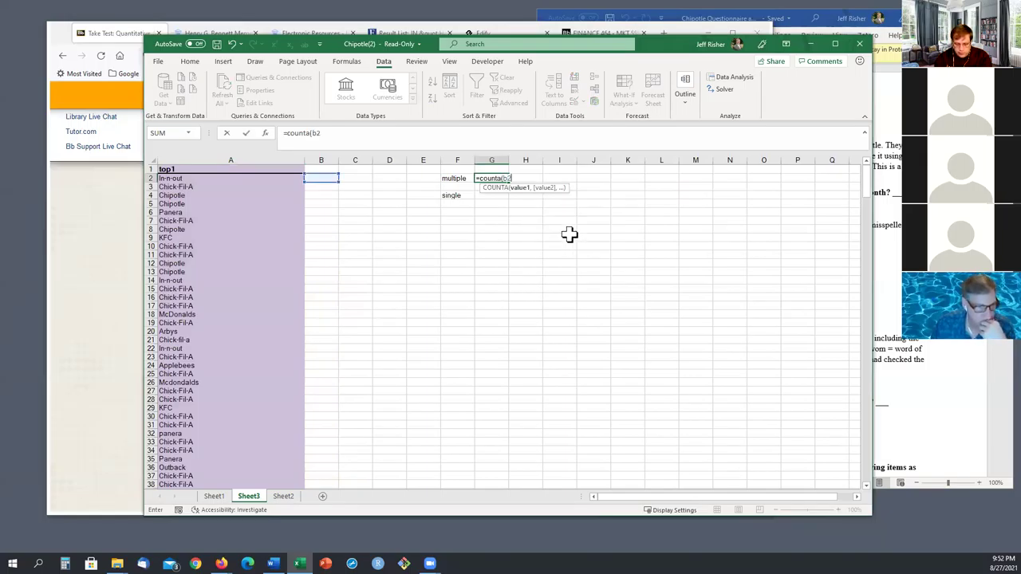
type(":b")
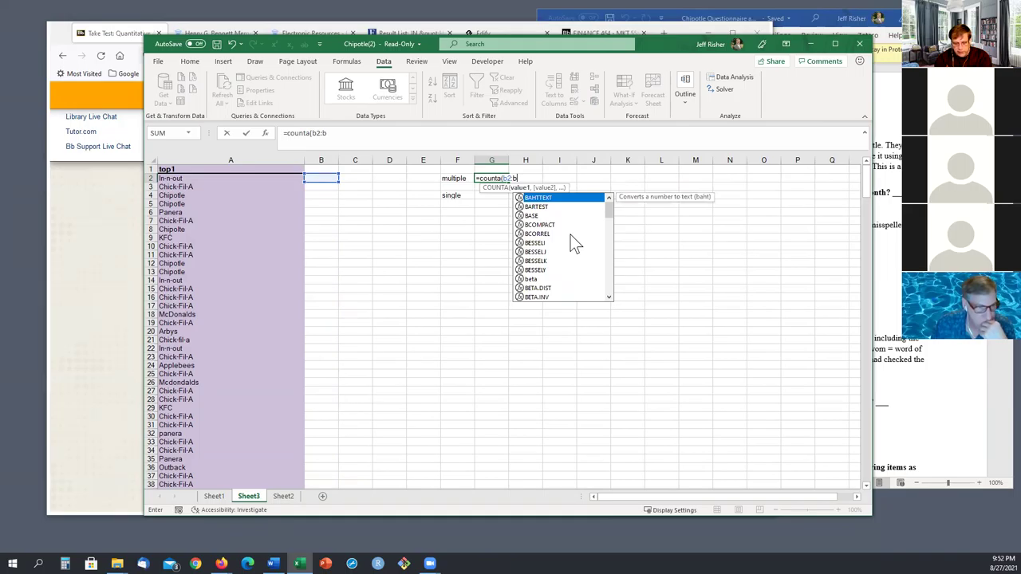
type("3")
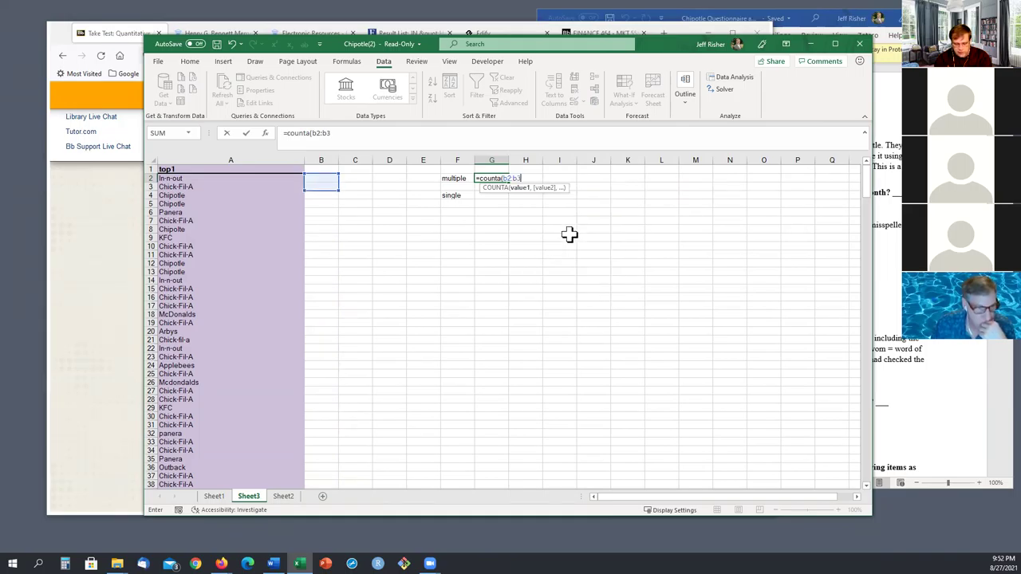
type("58")
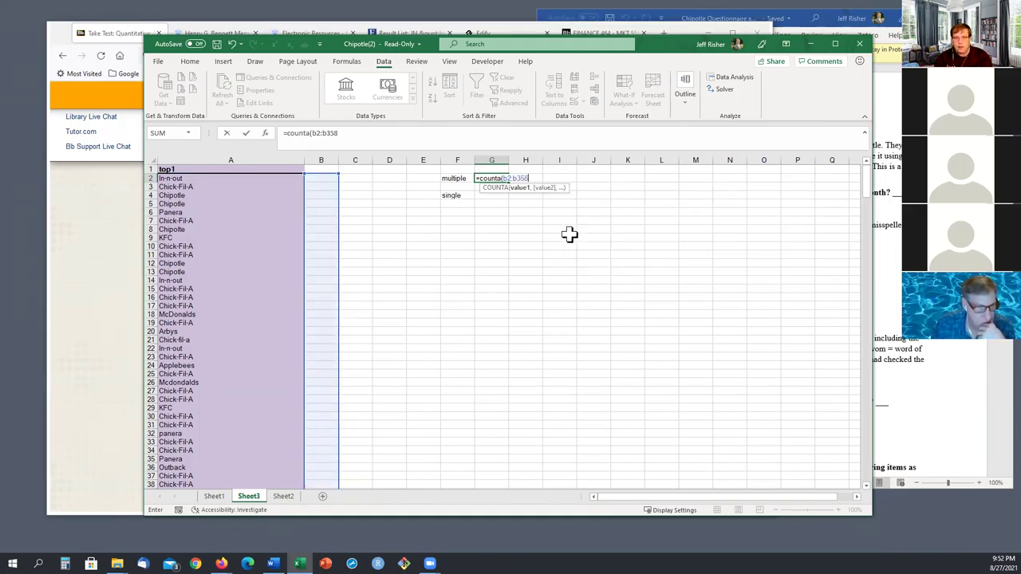
type(")")
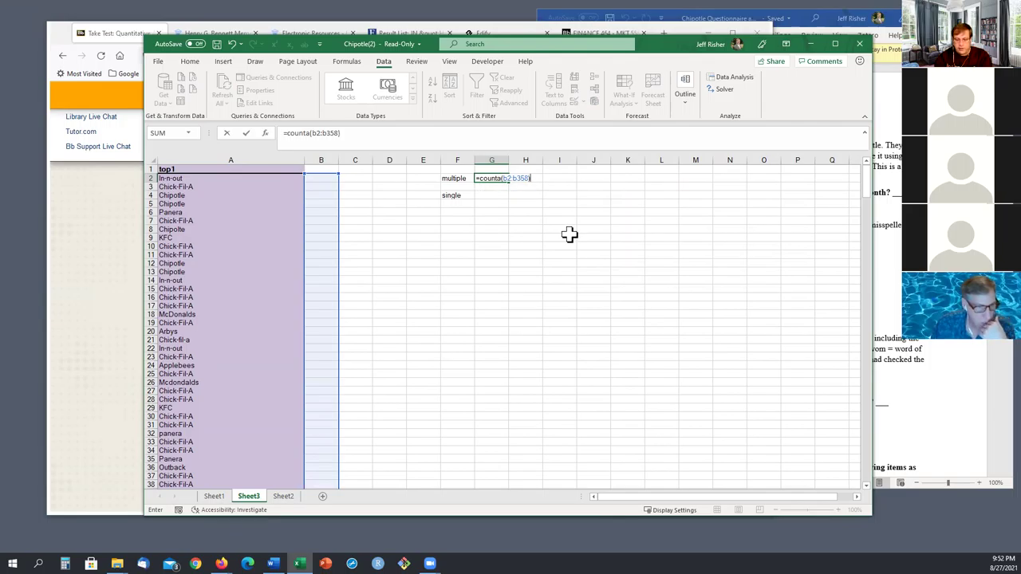
key("Return")
Step: Count the single-word responses in cell G4 with the formula =COUNTBLANK(B2:B358)
key("Down")
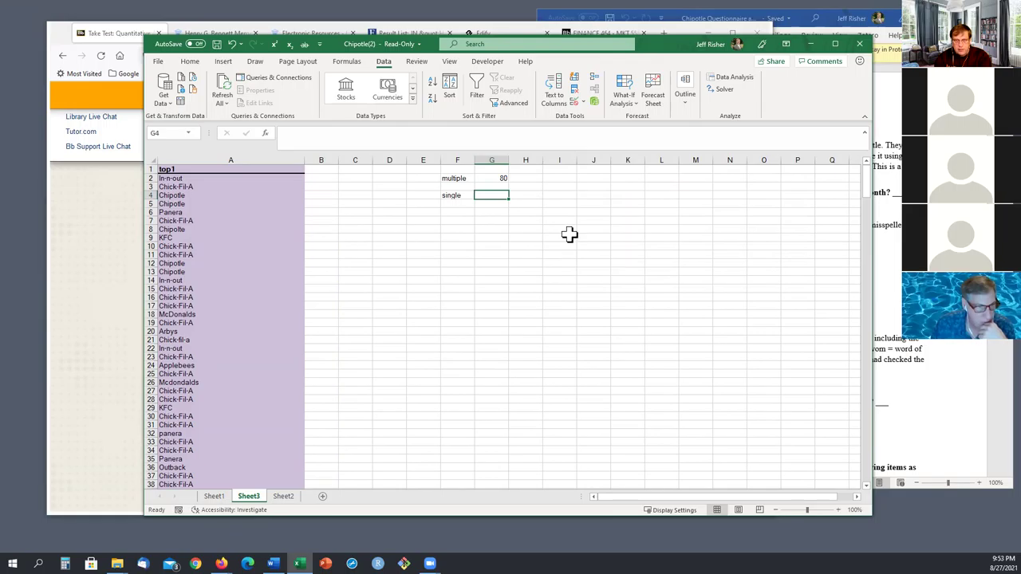
type("=")
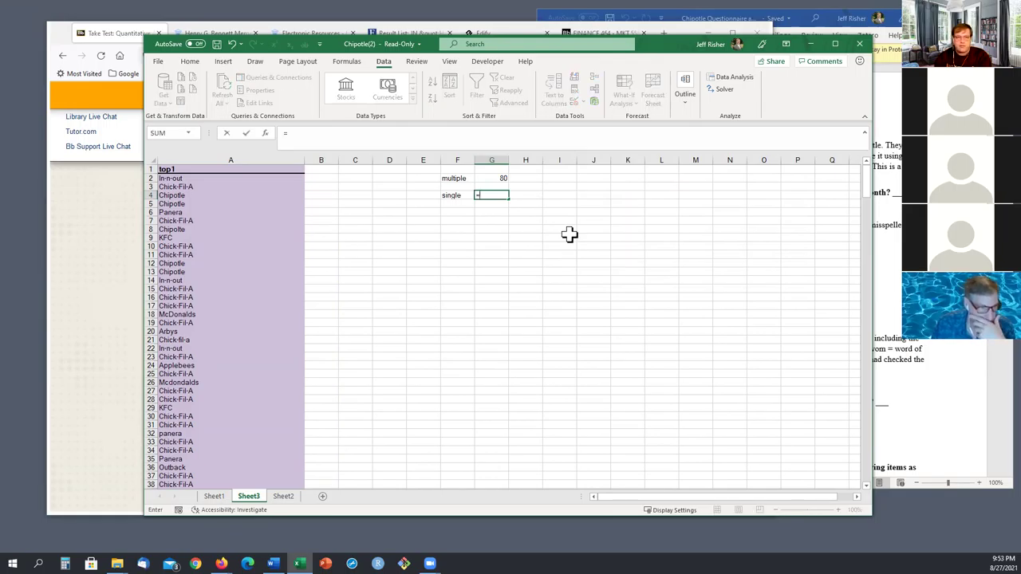
type("cou")
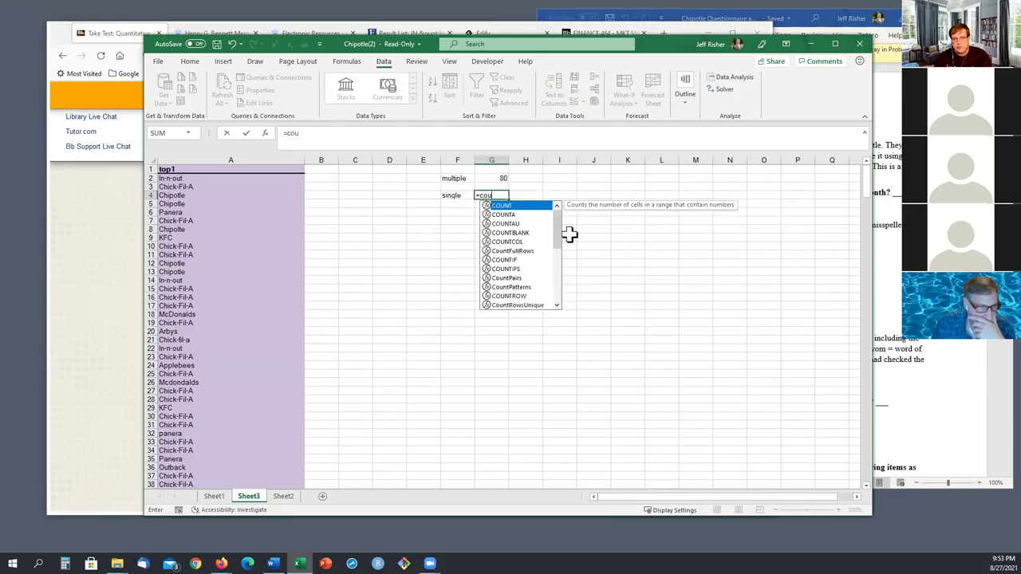
type("ntbl")
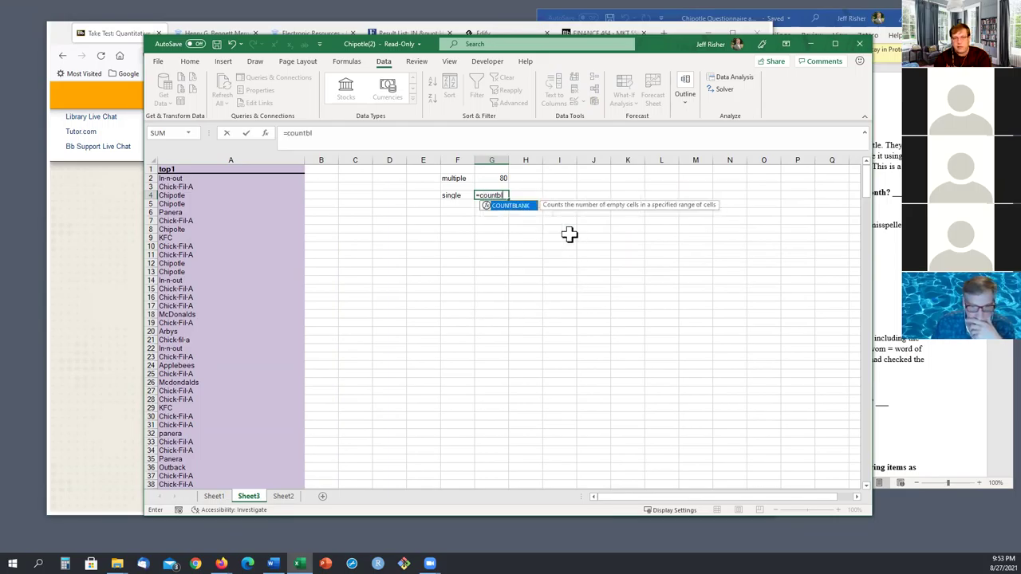
type("ank")
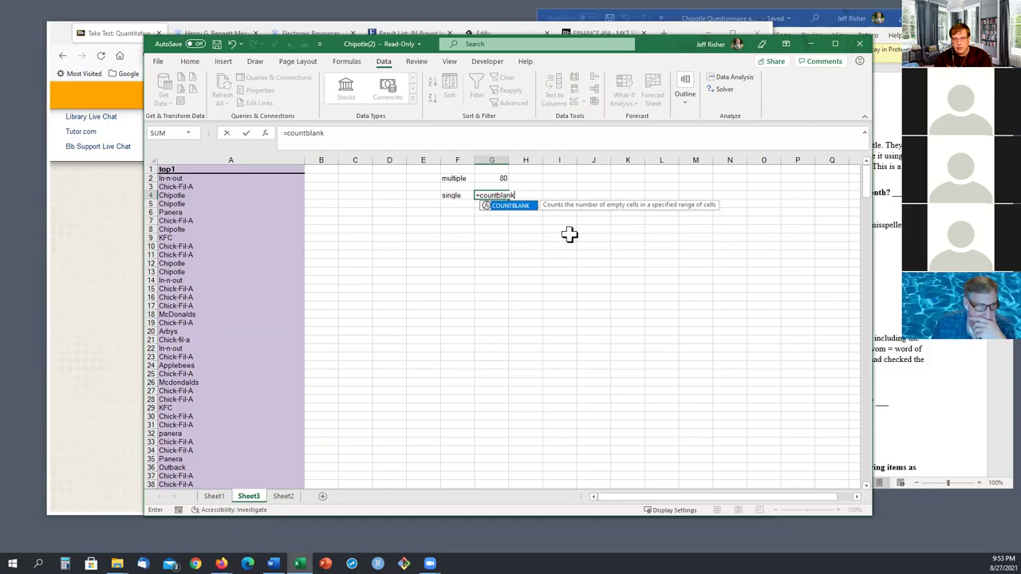
type("(b2")
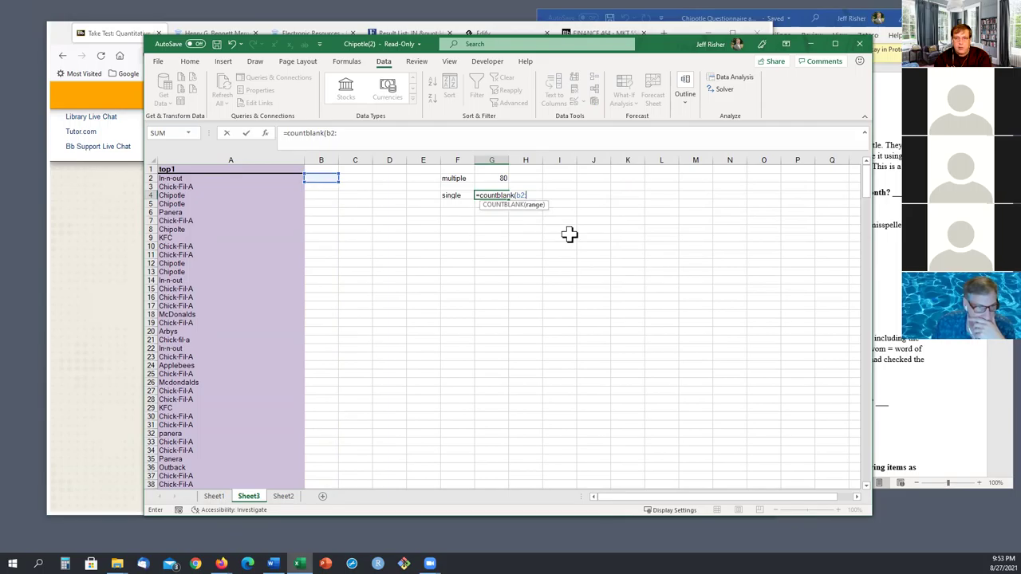
type(":b")
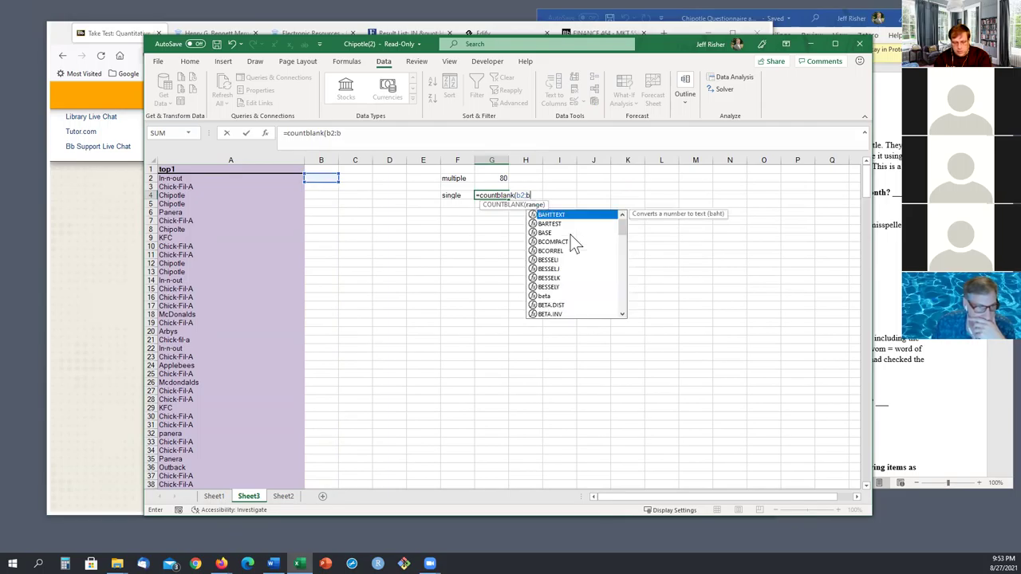
type("358")
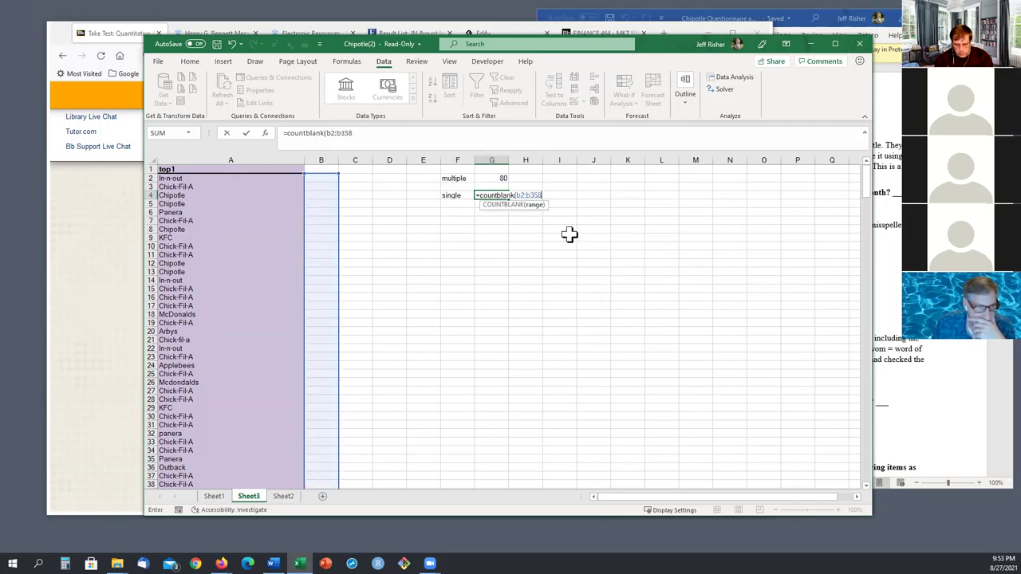
type(")")
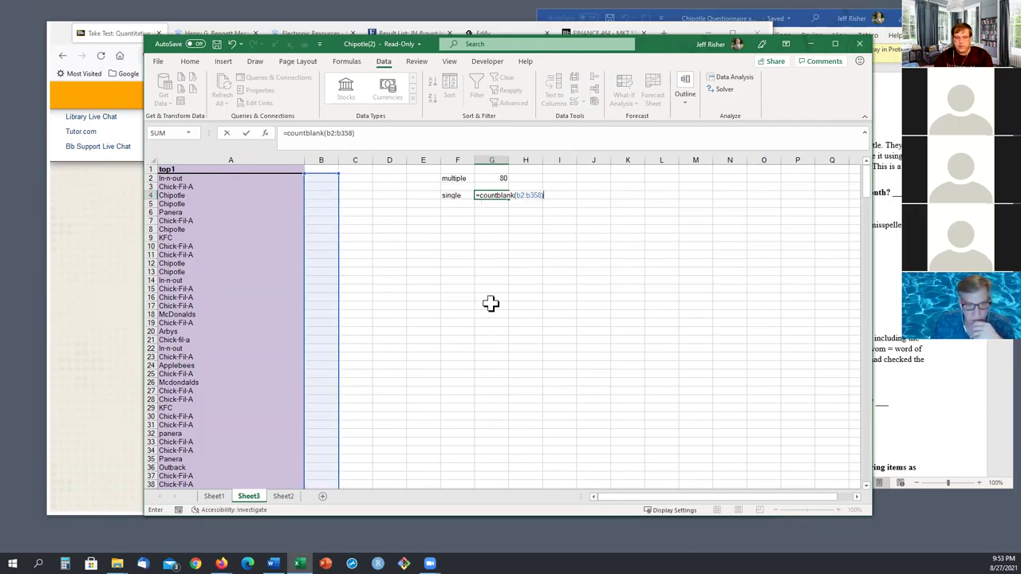
key("Return")
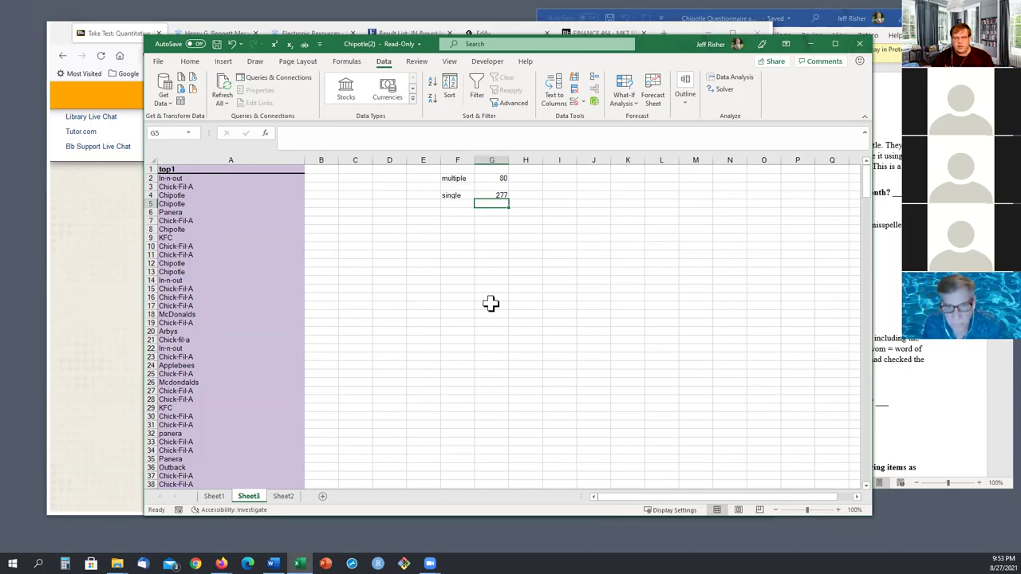
left_click(490, 305)
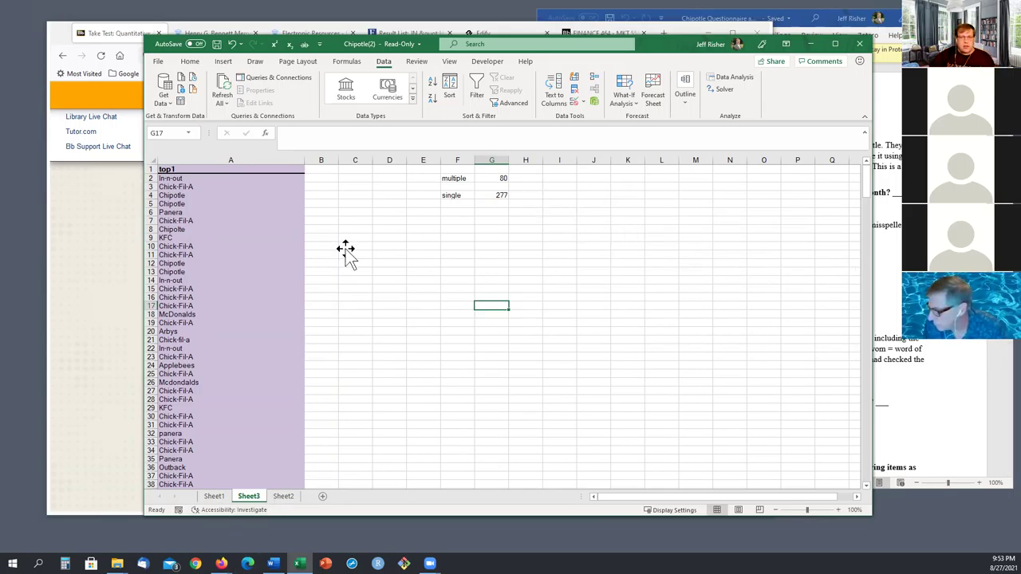
Step: Switch to the Blackboard test in the browser and read Question 4 about the SUMPRODUCT of importantvariety and patronage
left_click(105, 279)
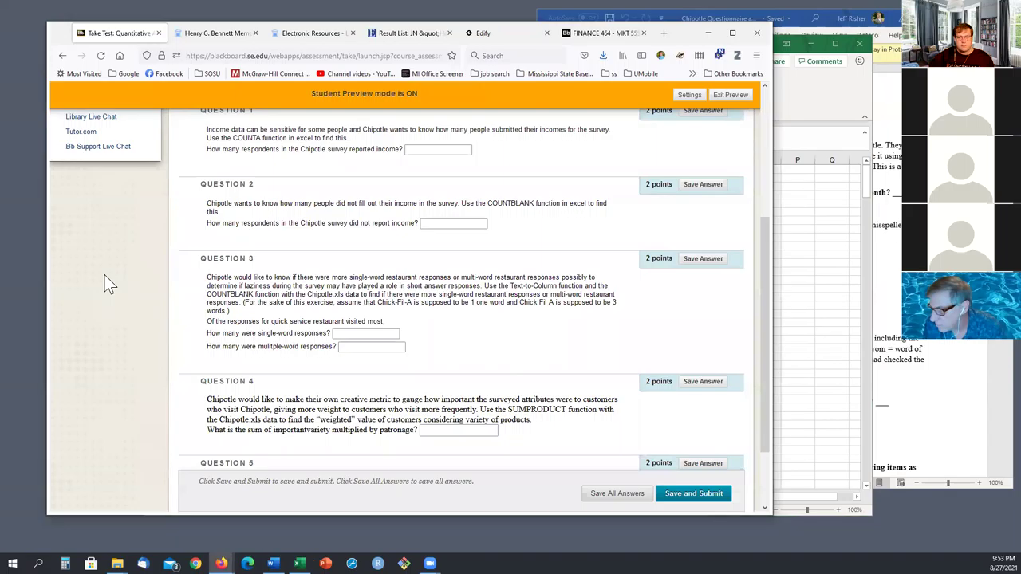
scroll(188, 339, "down", 2)
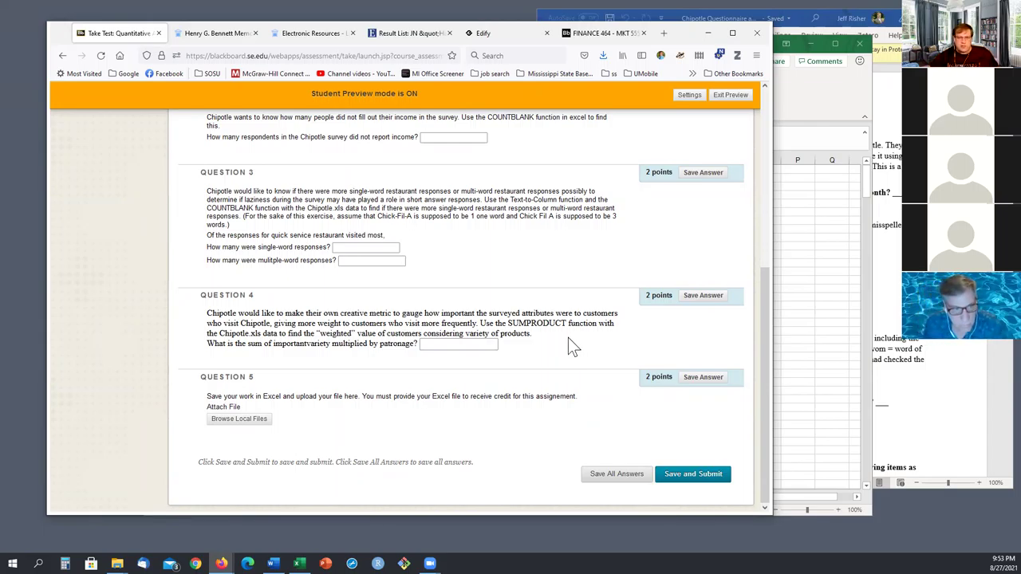
Step: Return to the Chipotle workbook in Excel, open Sheet1 and select empty cell AL3 beyond the survey data
left_click(803, 349)
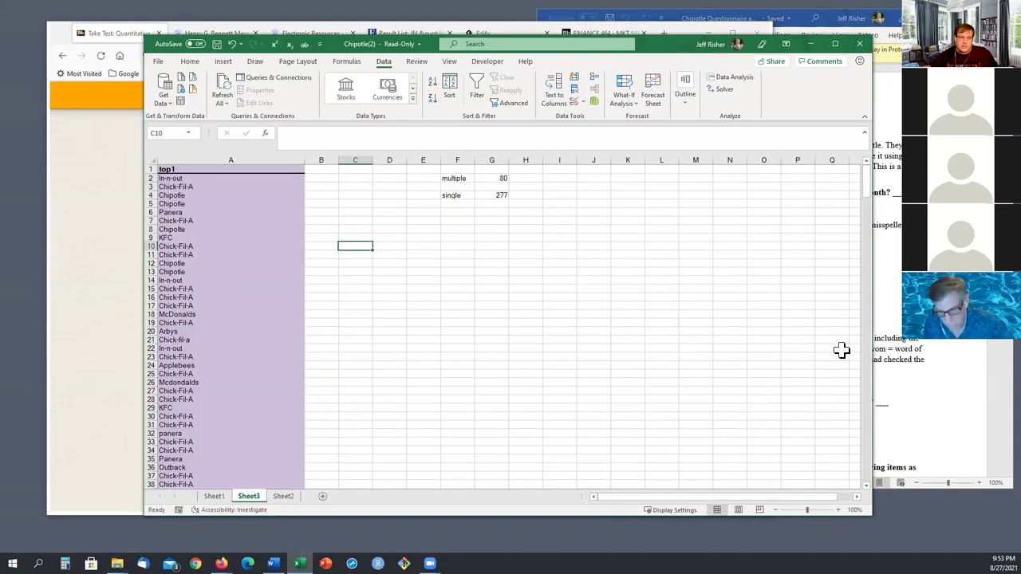
left_click(217, 496)
left_click(676, 476)
scroll(663, 494, "right", 2)
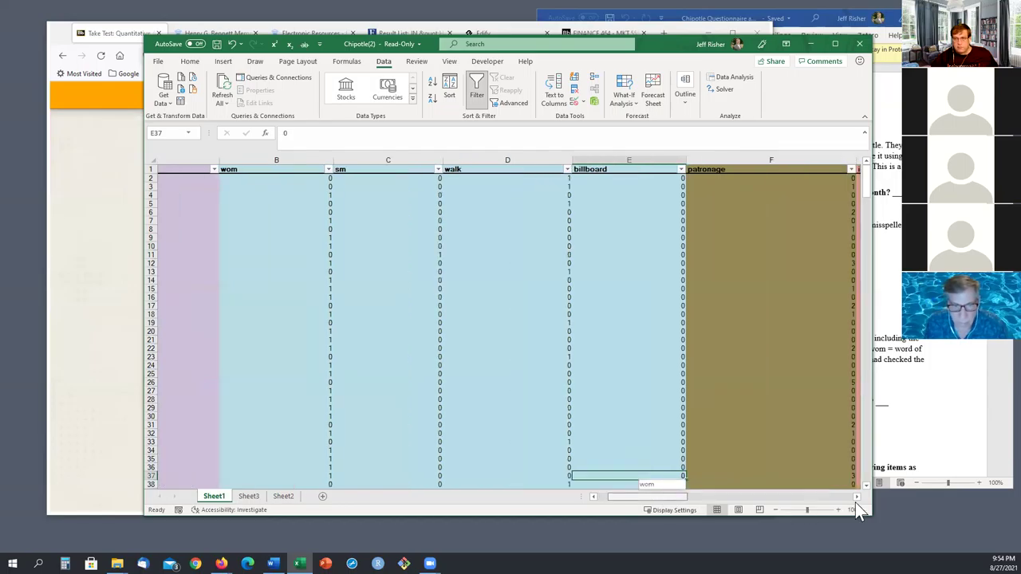
left_click_drag(855, 504, 859, 504)
left_click(795, 221)
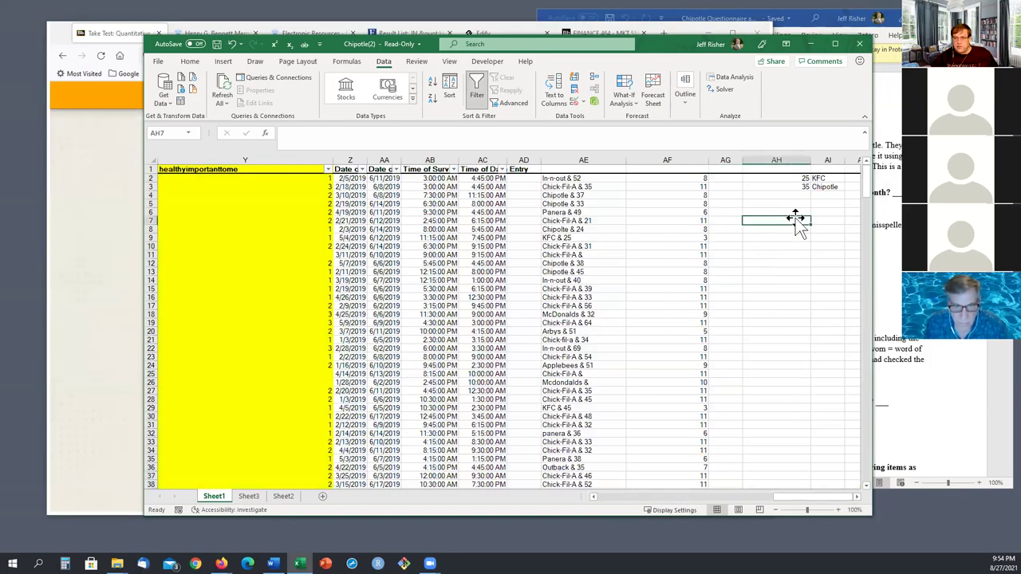
scroll(814, 441, "right", 2)
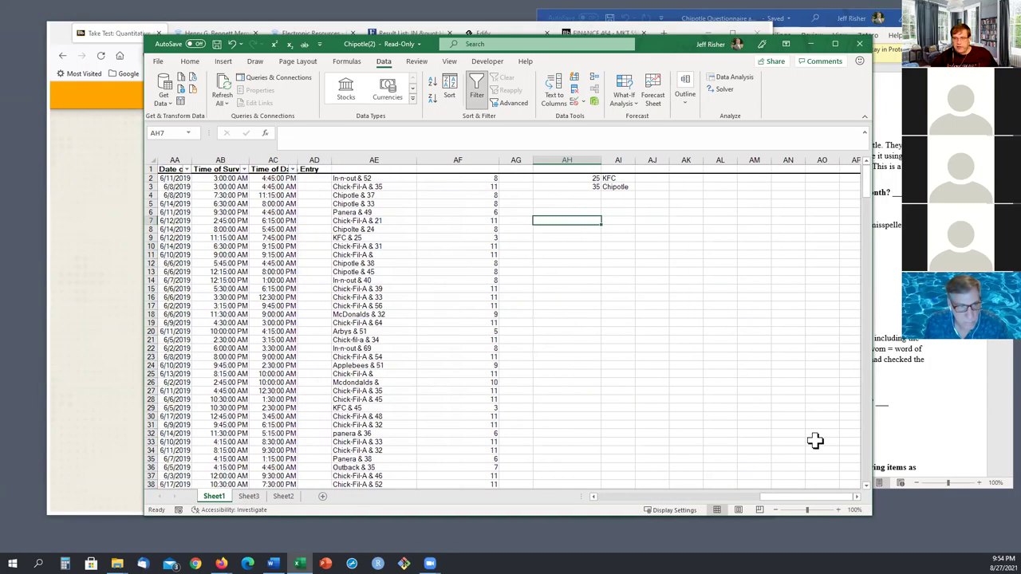
left_click(684, 179)
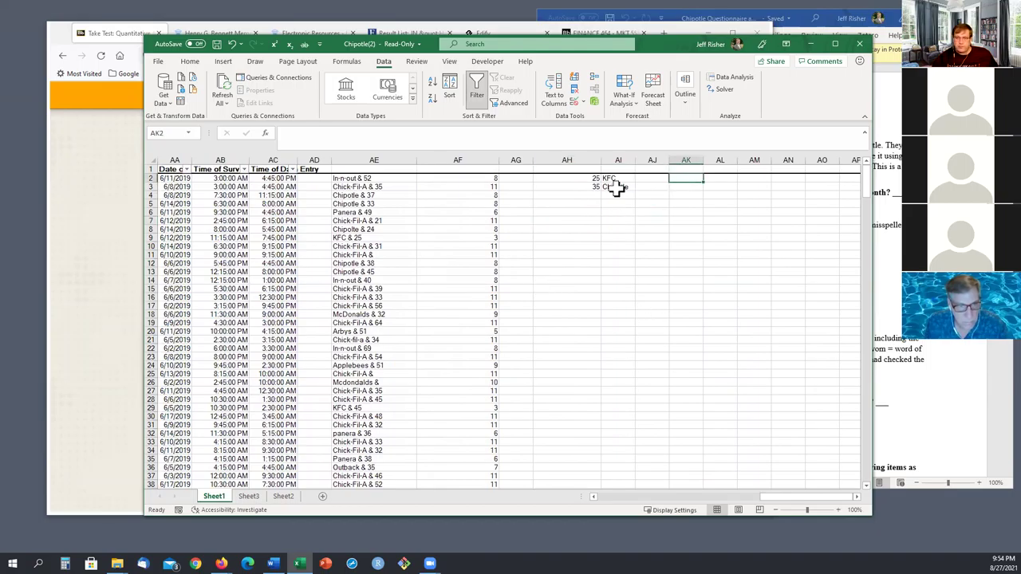
left_click(732, 180)
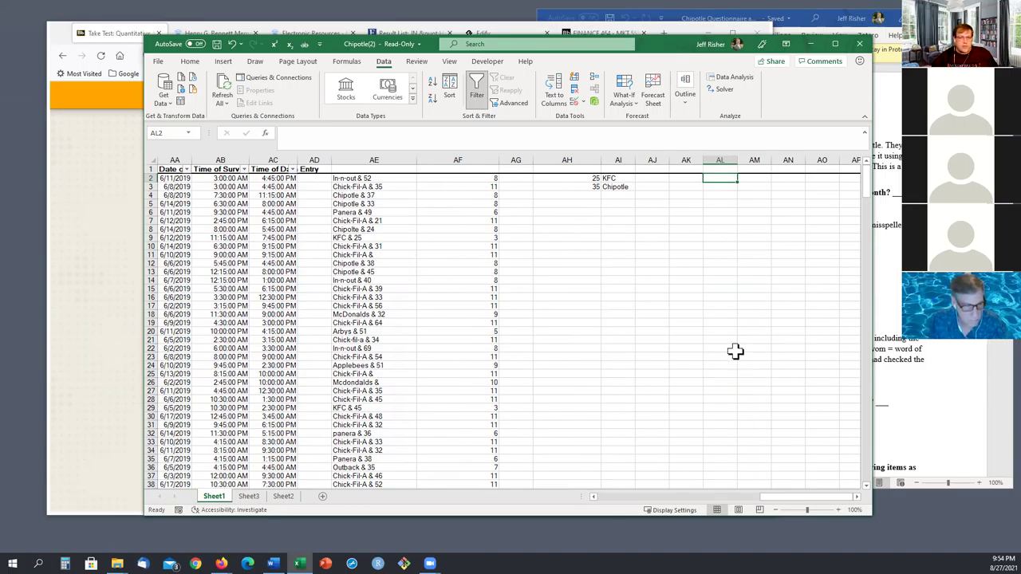
left_click(717, 188)
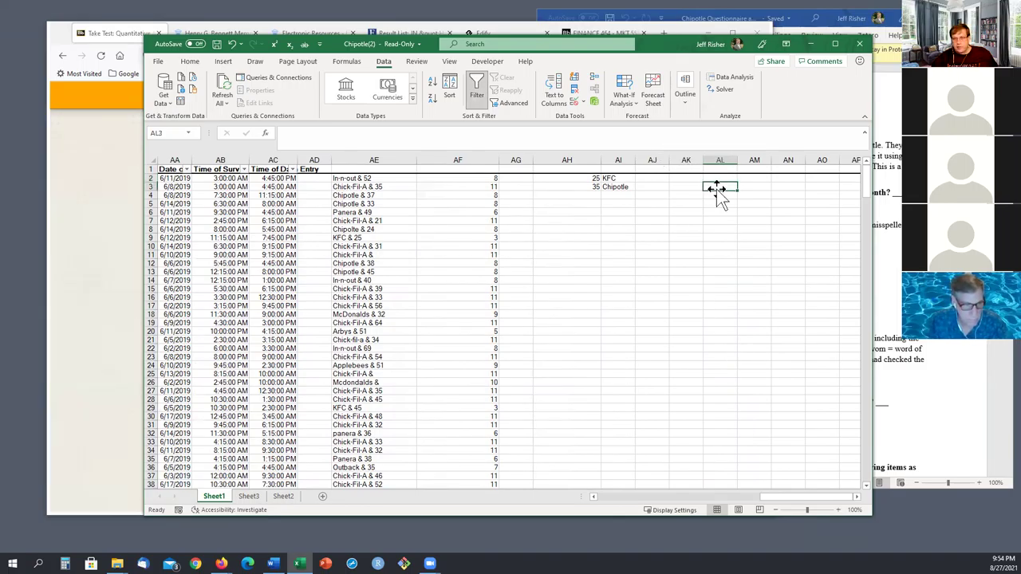
Step: Check the Chipotle Data Key in Word and Question 4 in the browser, and select cell AK3 on Excel's Sheet1
left_click(881, 275)
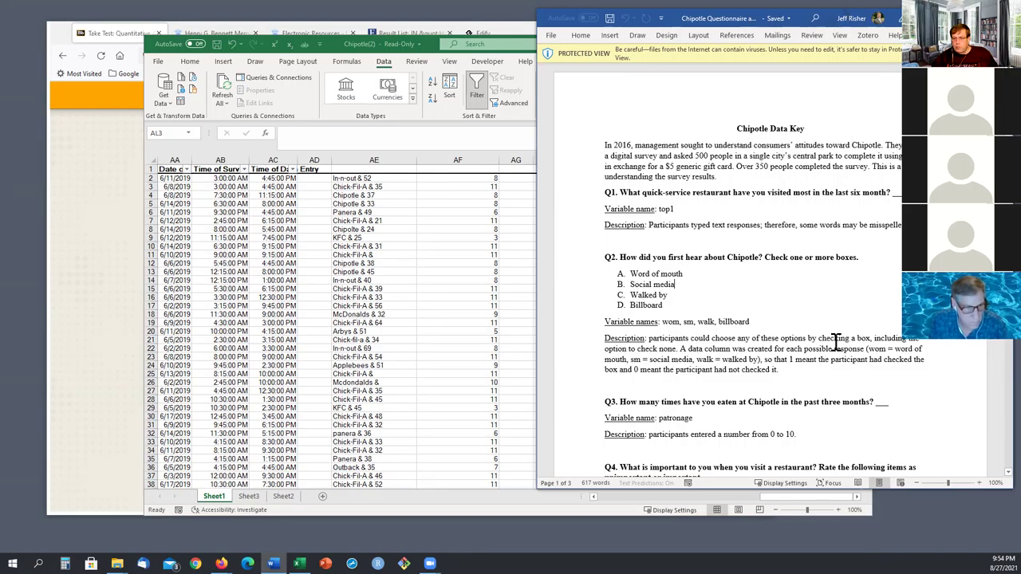
key("alt+Tab")
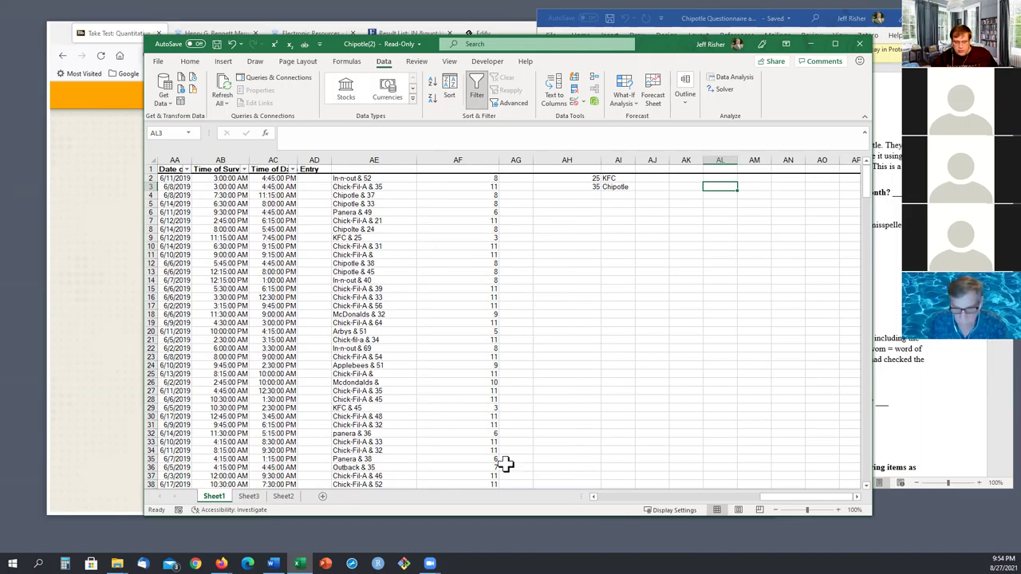
left_click(117, 310)
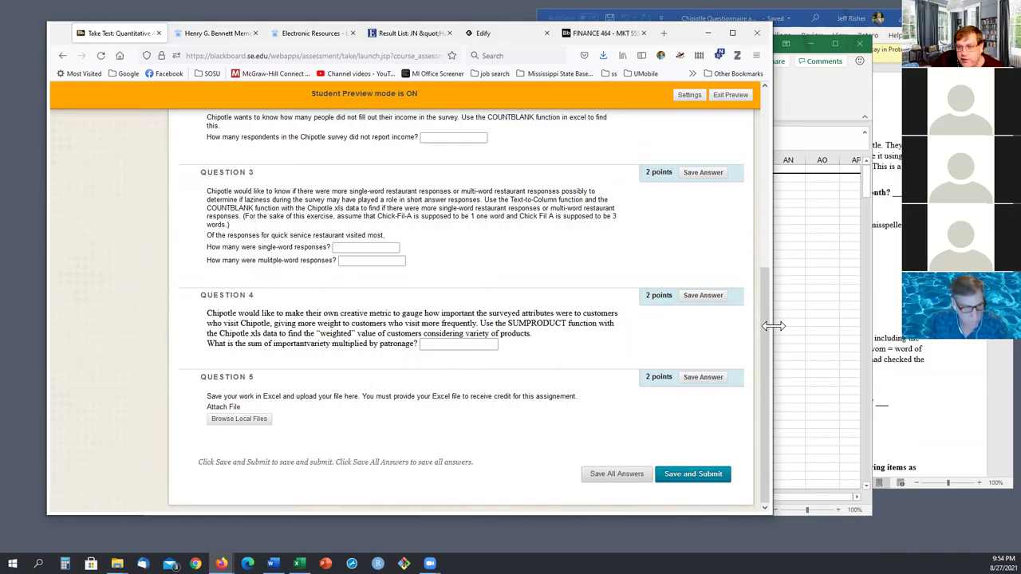
key("alt+Tab")
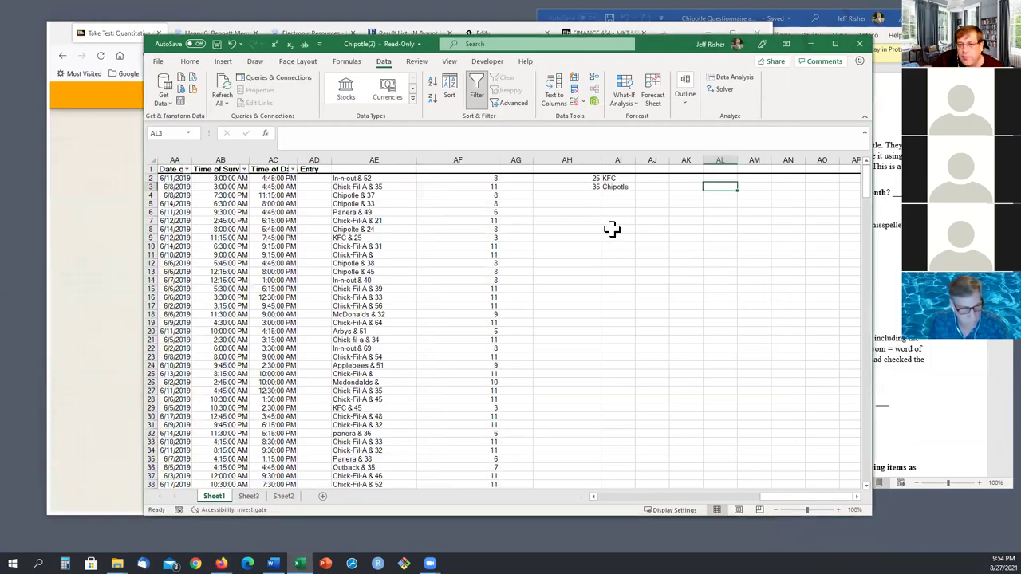
left_click(684, 189)
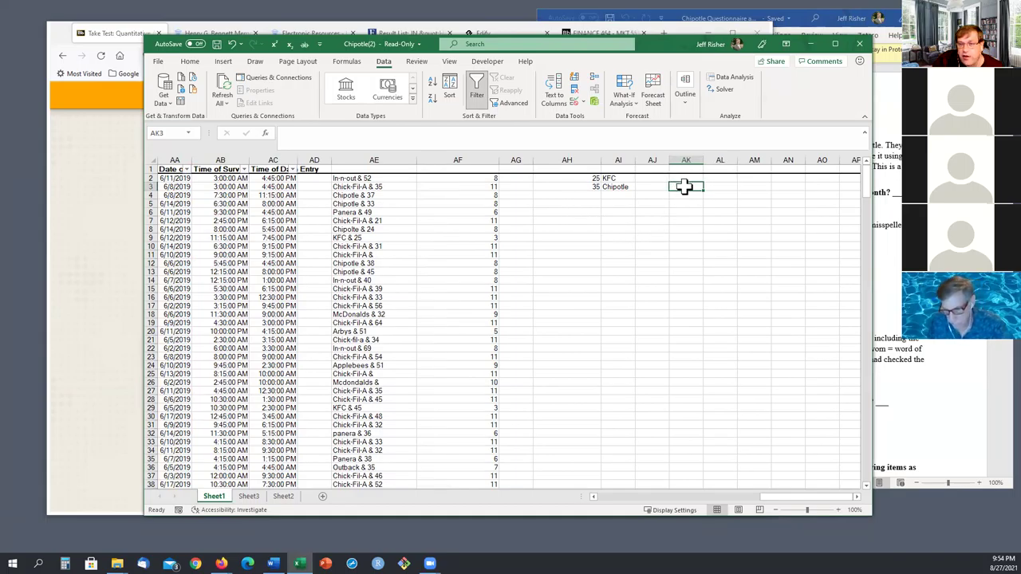
Step: Widen column AK on Sheet1, and recheck the Blackboard test questions in the browser and the Chipotle Data Key in Word
left_click_drag(703, 160, 733, 160)
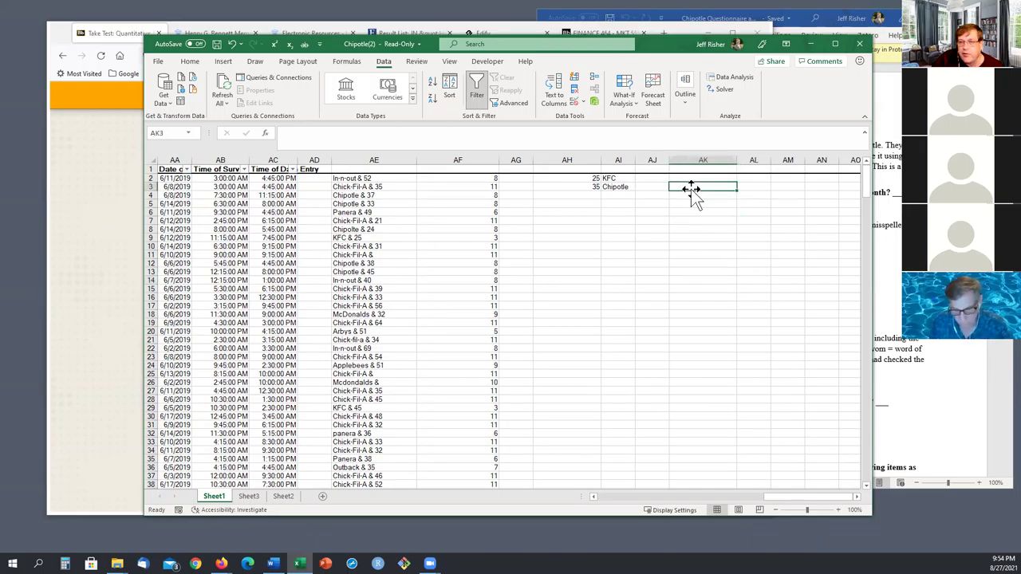
left_click(69, 238)
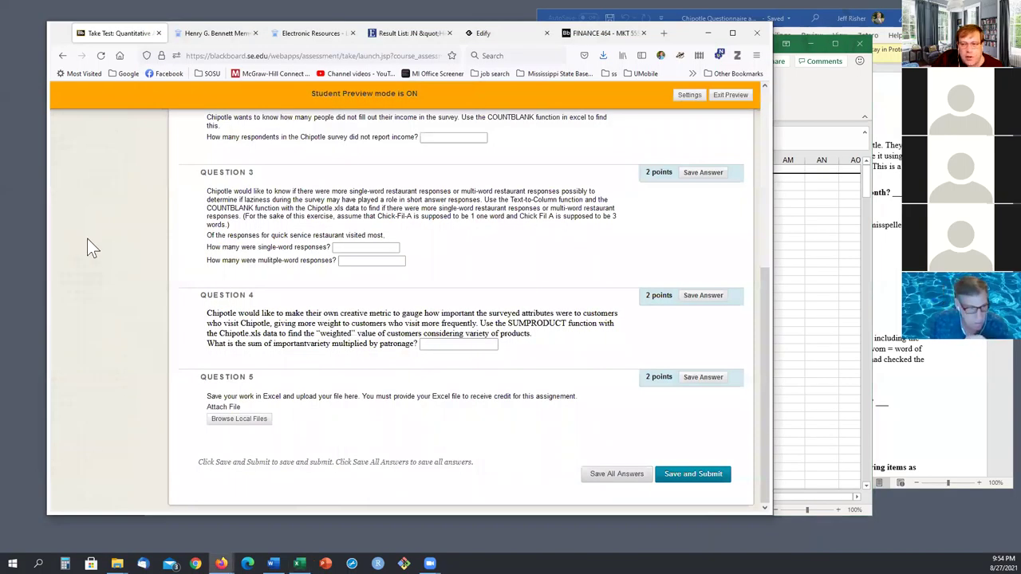
scroll(371, 345, "up", 4)
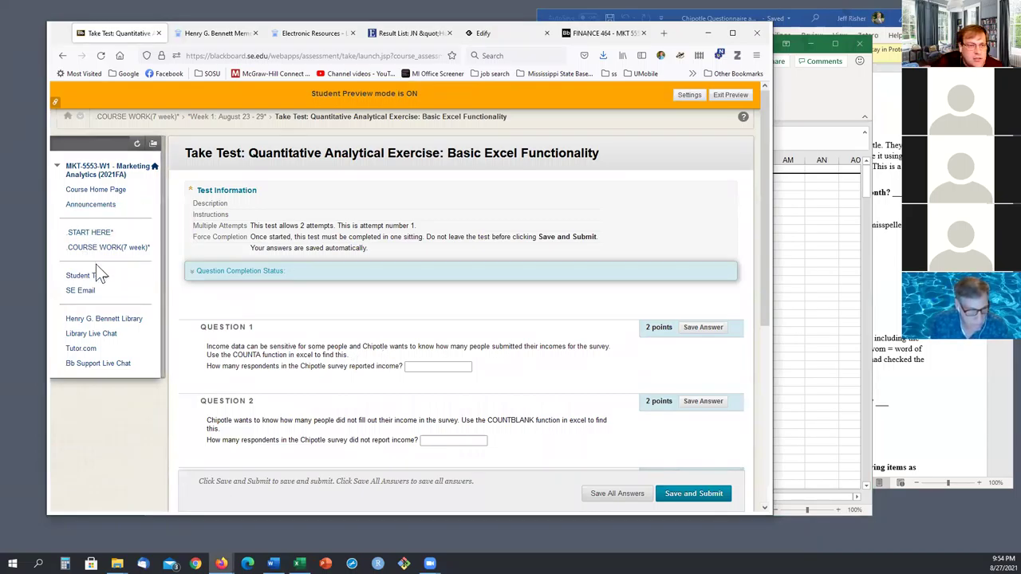
left_click(799, 245)
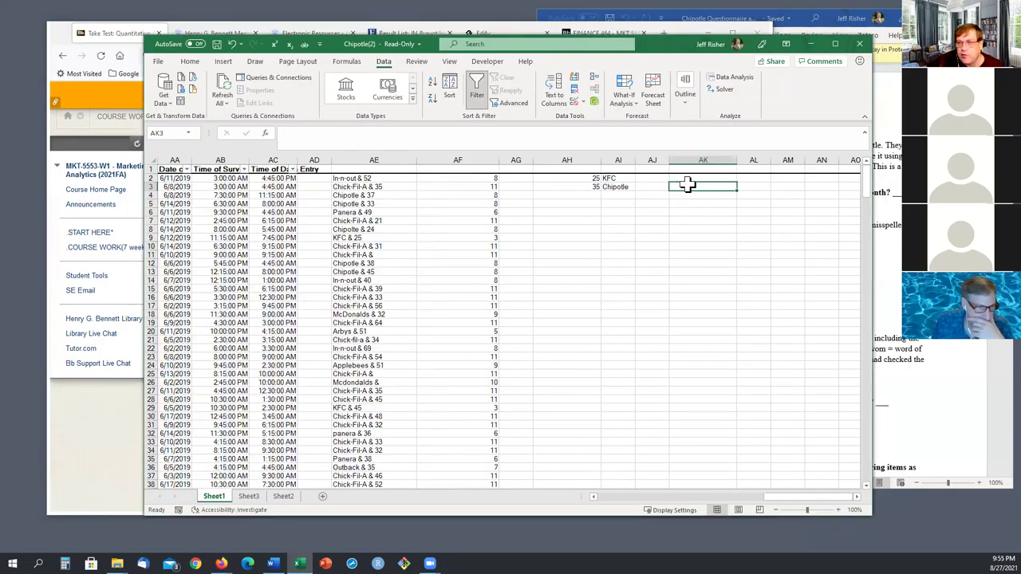
key("alt+Tab")
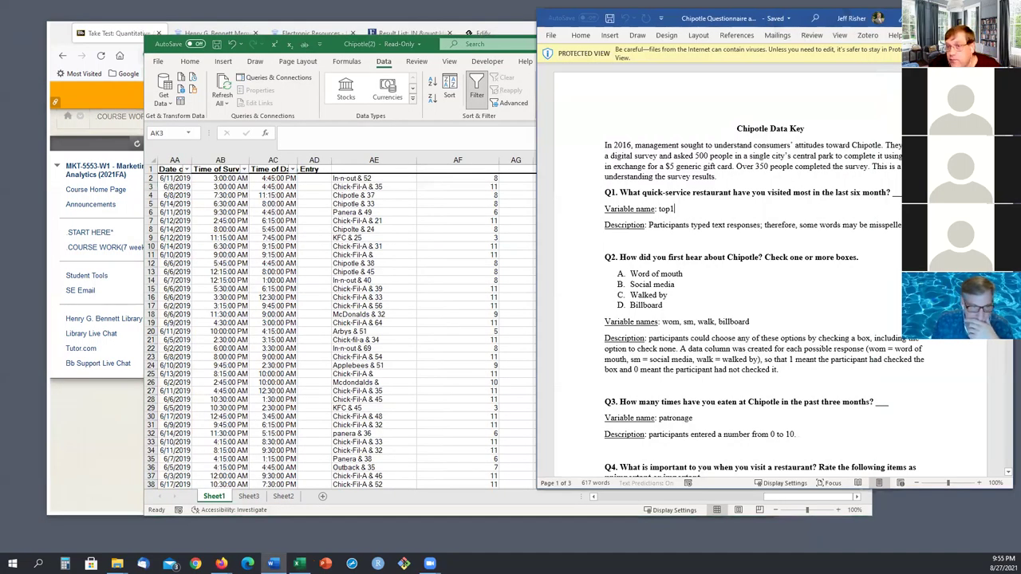
key("alt+Tab")
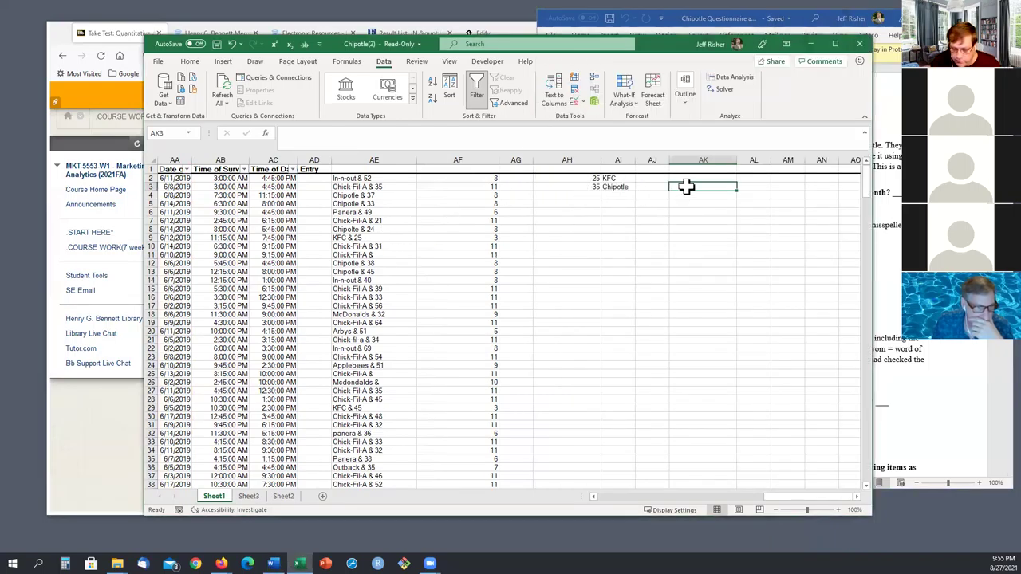
Step: Start a SUMPRODUCT formula in cell AK3 with the patronage range F2:F358 as its first array
type("=")
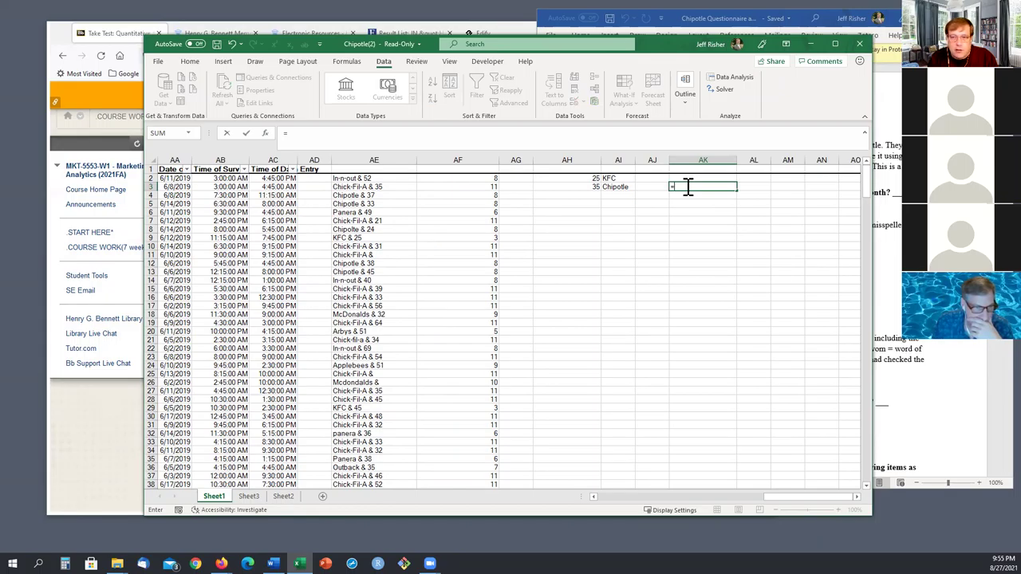
type("sumproduct")
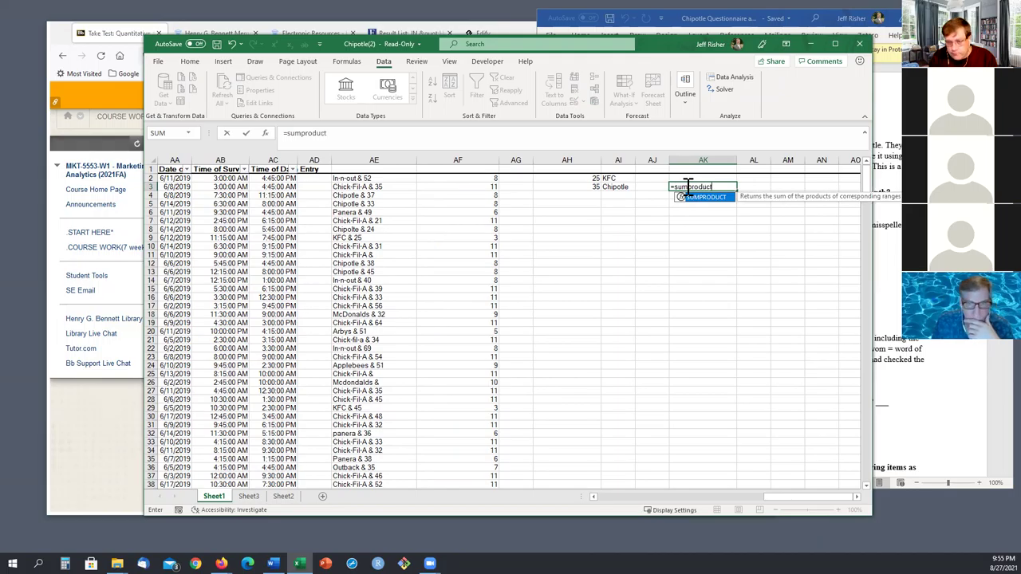
type("(")
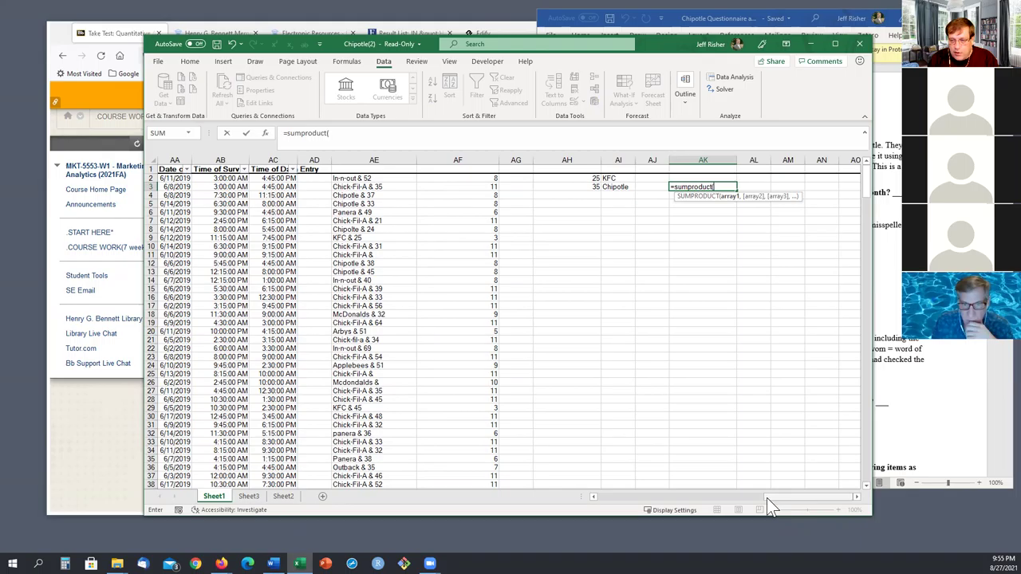
left_click_drag(768, 499, 627, 500)
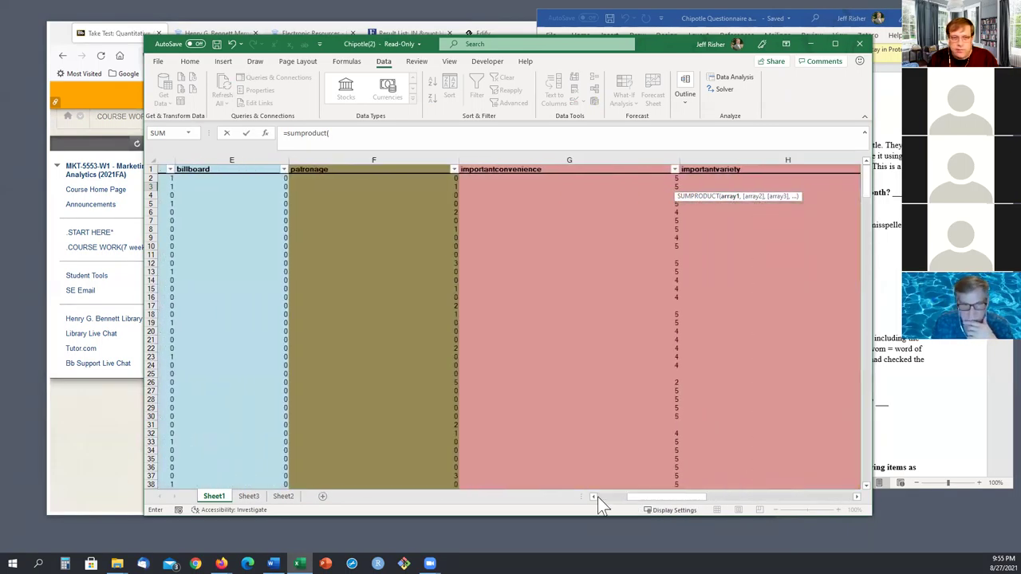
left_click(346, 180)
left_click_drag(346, 182, 368, 453)
left_click(360, 136)
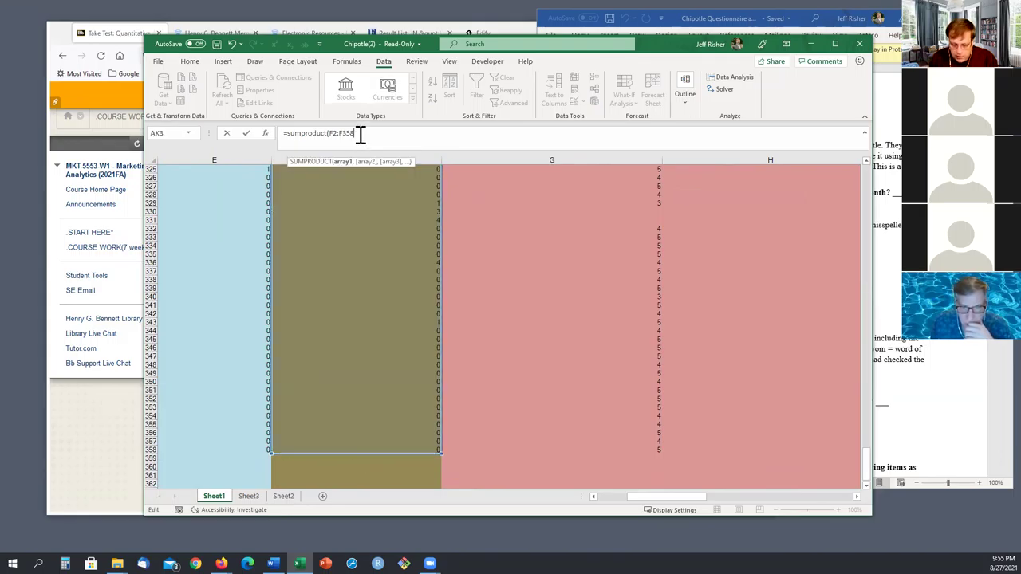
Step: Add the importantvariety range H2:H358 as the second array, complete the SUMPRODUCT formula, and reselect AK3 to check it
type(",")
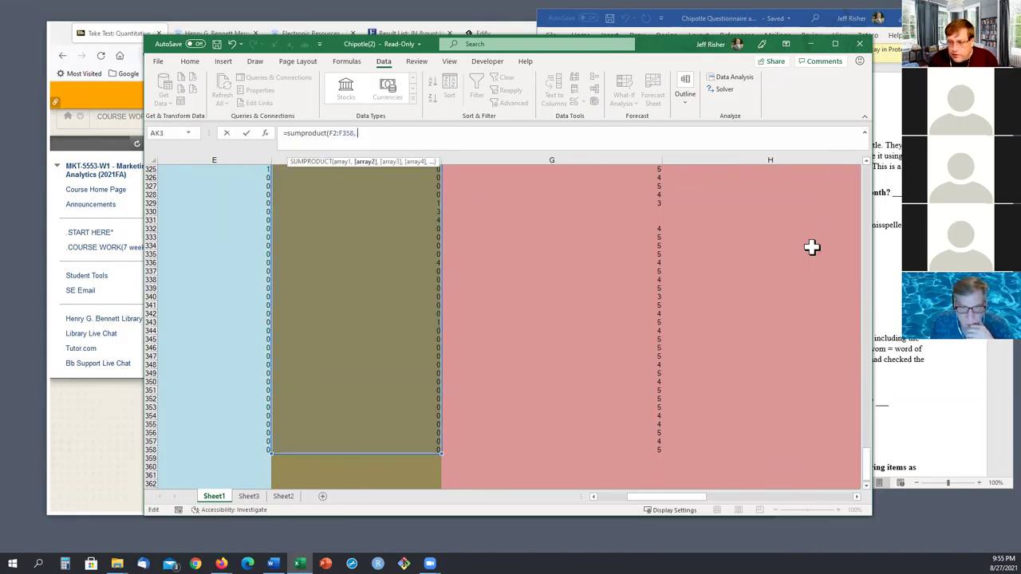
left_click_drag(868, 470, 868, 182)
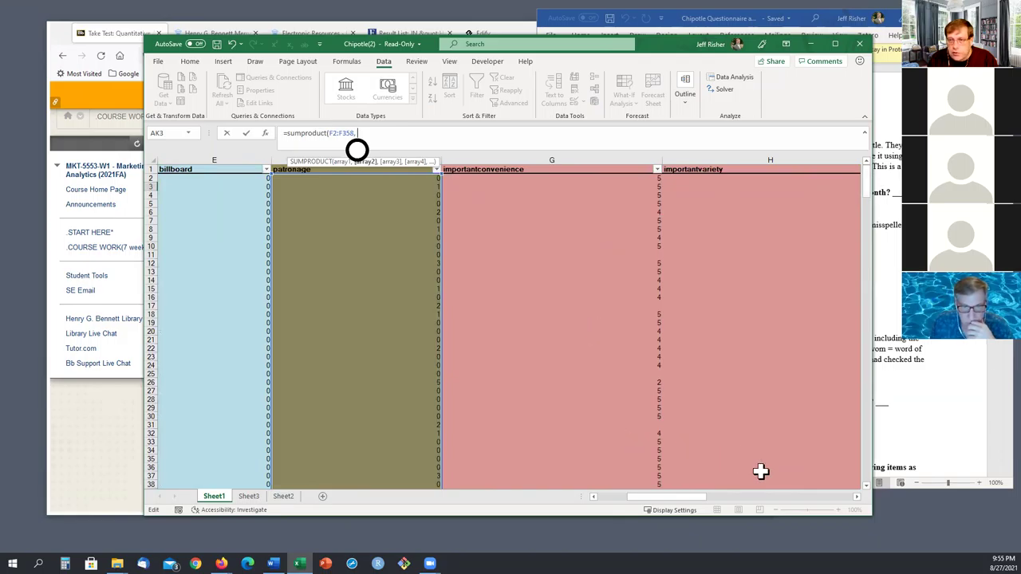
left_click(856, 497)
left_click(856, 498)
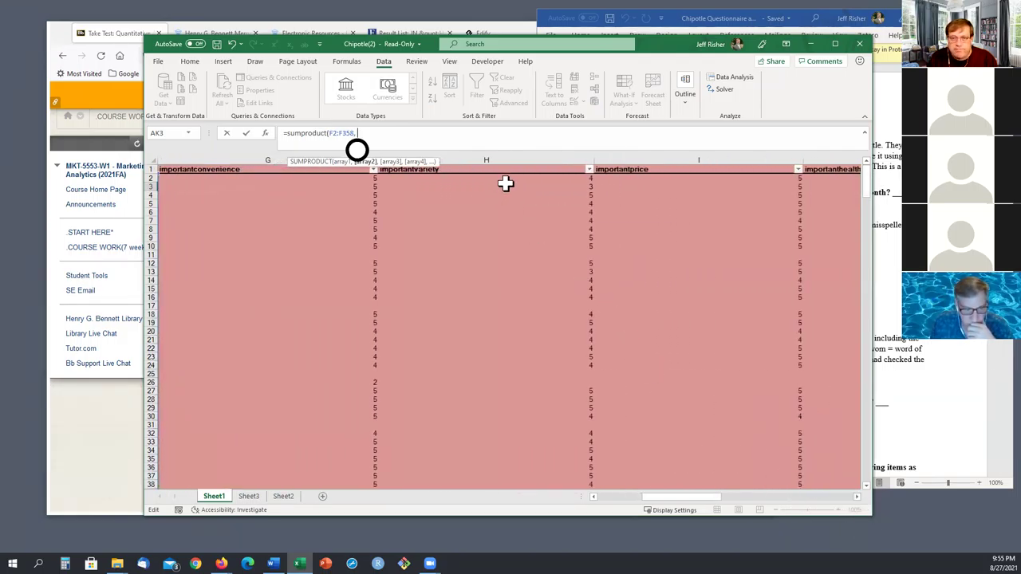
left_click(506, 181)
left_click_drag(505, 180, 530, 474)
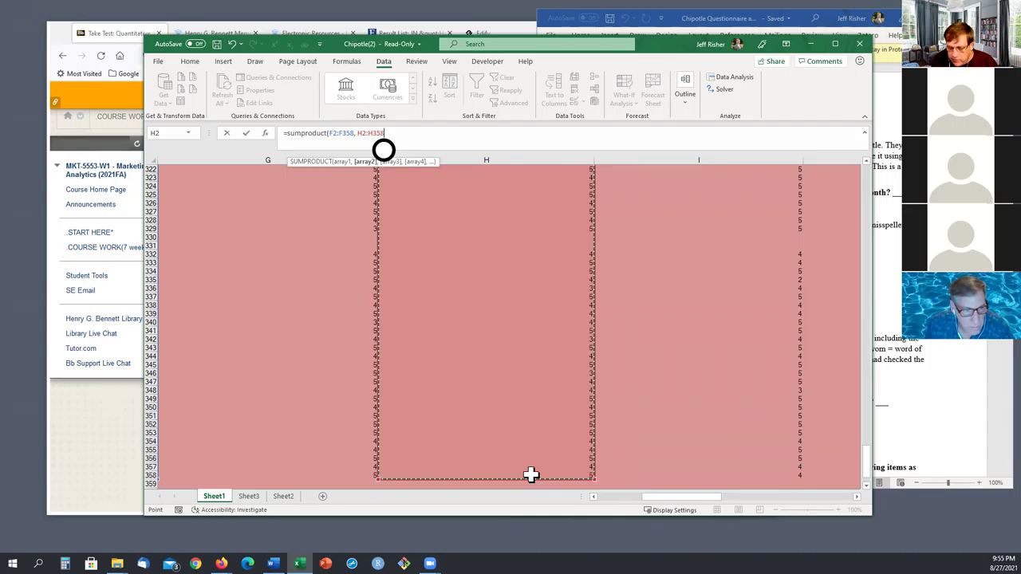
key("Return")
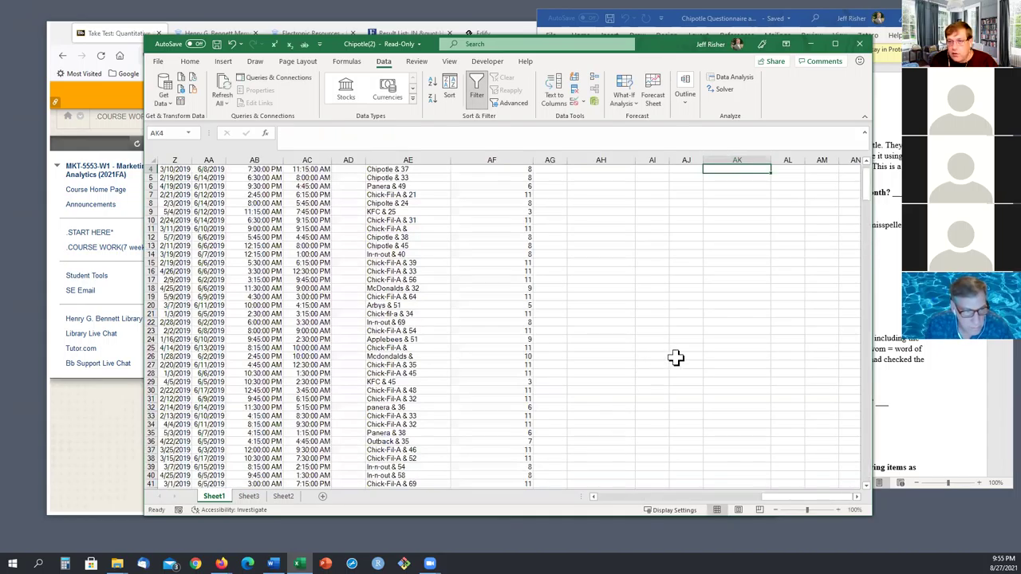
scroll(718, 319, "up", 1)
left_click(766, 218)
left_click(757, 187)
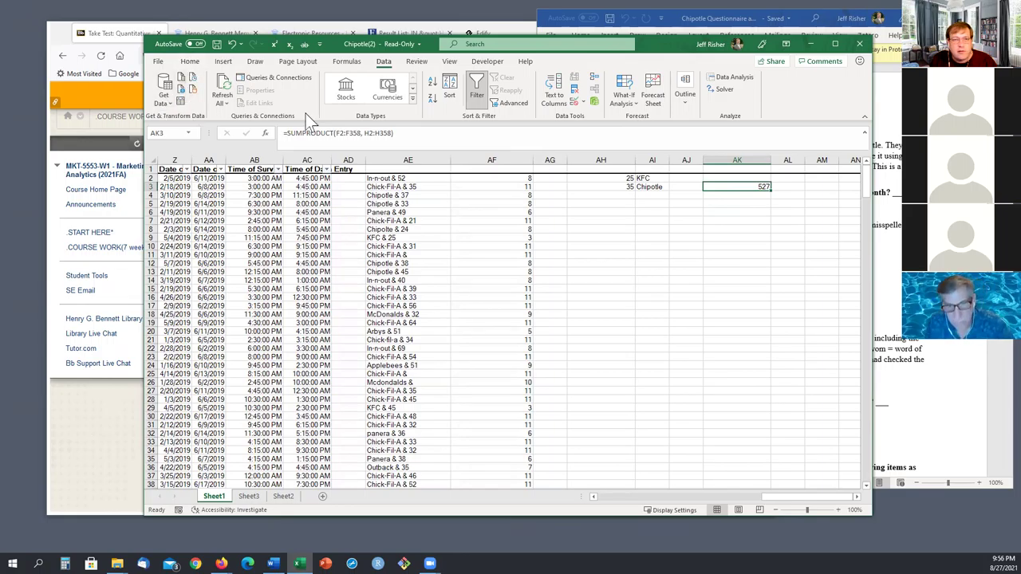
left_click(685, 275)
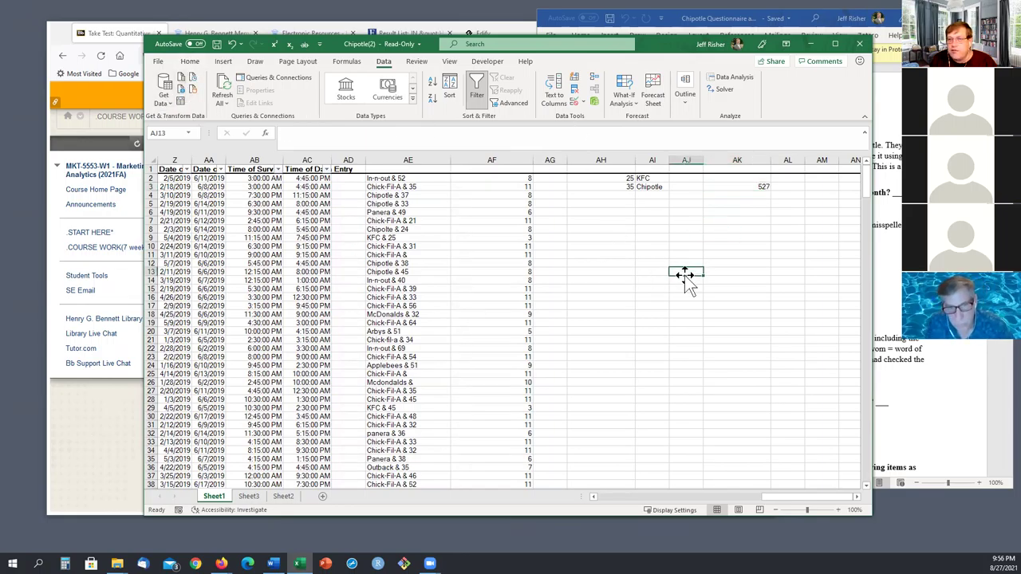
left_click_drag(638, 56, 633, 69)
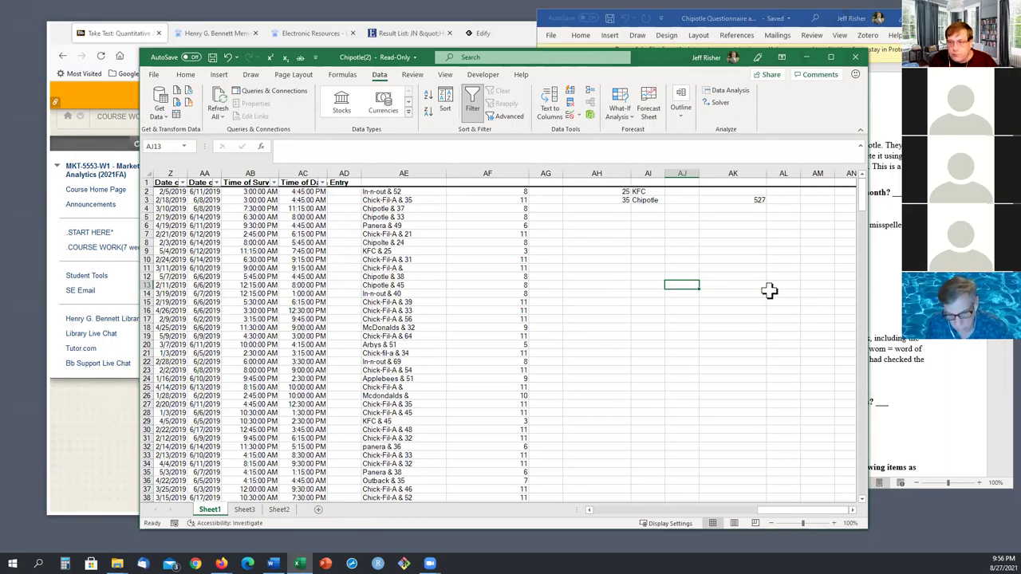
left_click(743, 199)
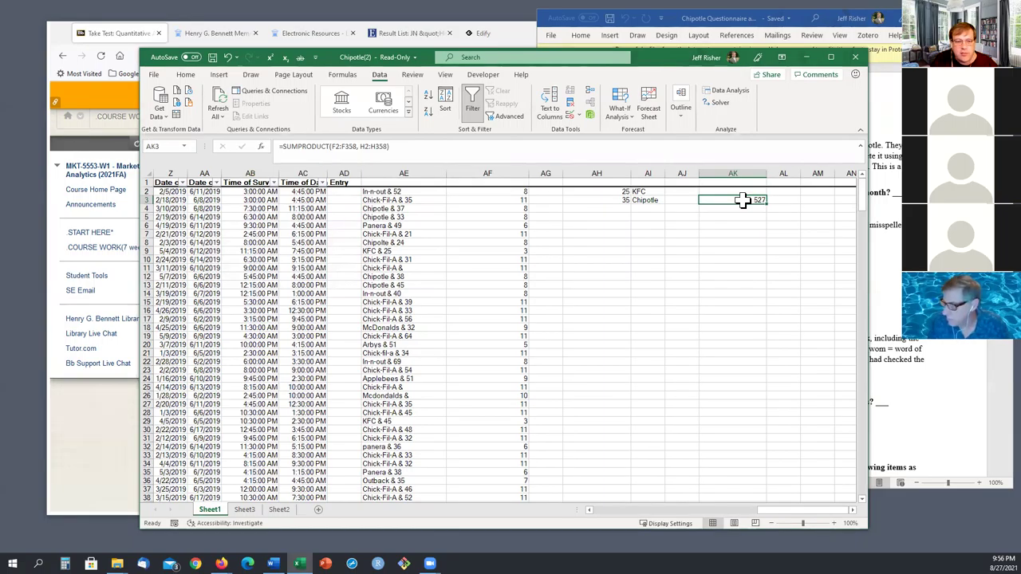
left_click(748, 259)
left_click(788, 200)
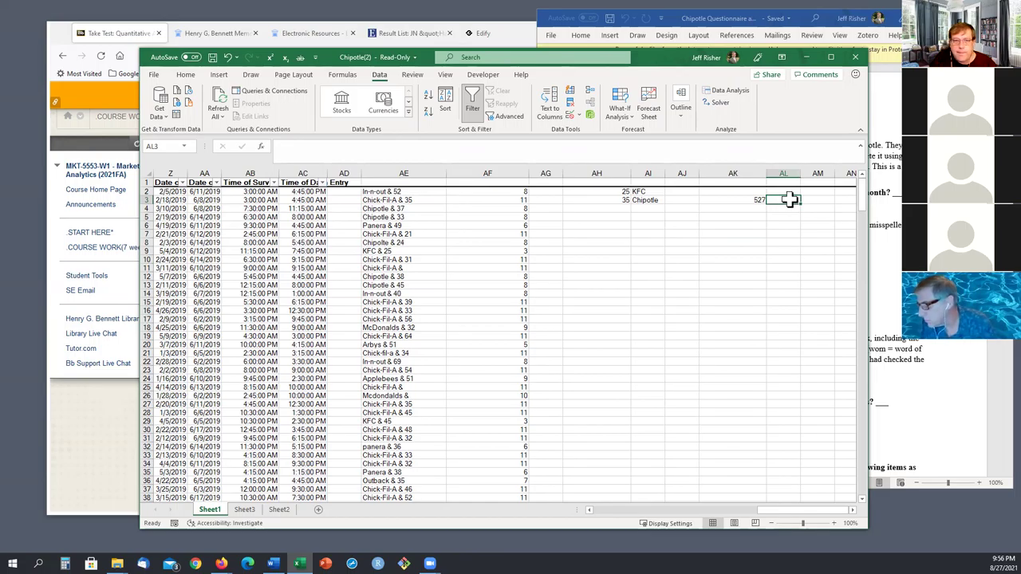
left_click(726, 200)
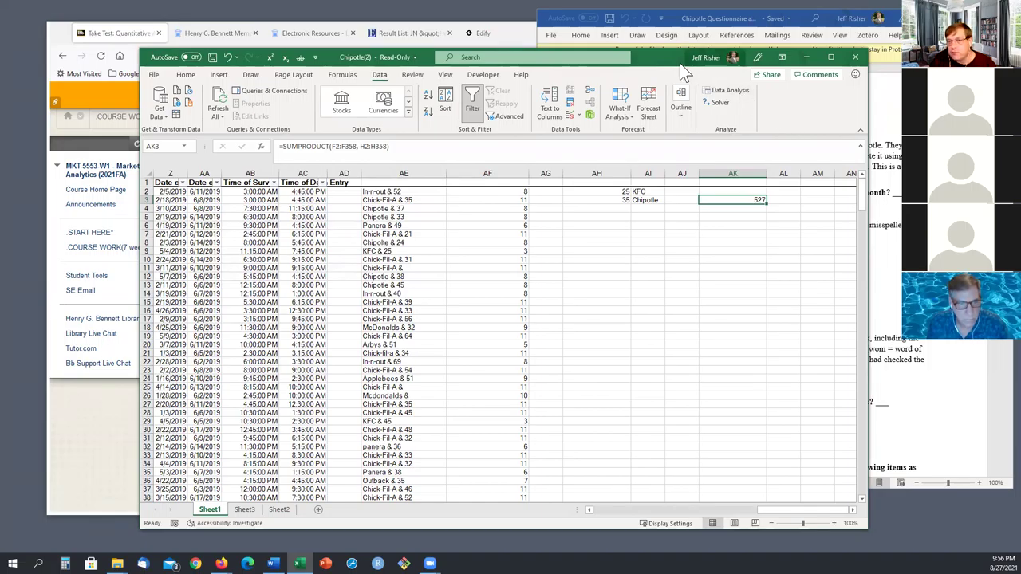
left_click(625, 410)
left_click(718, 201)
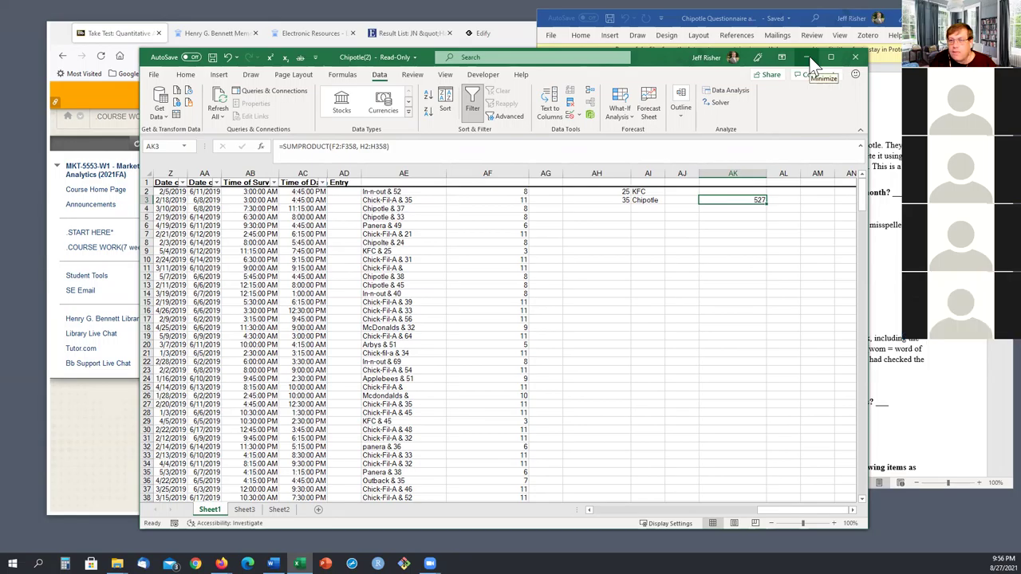
left_click(730, 277)
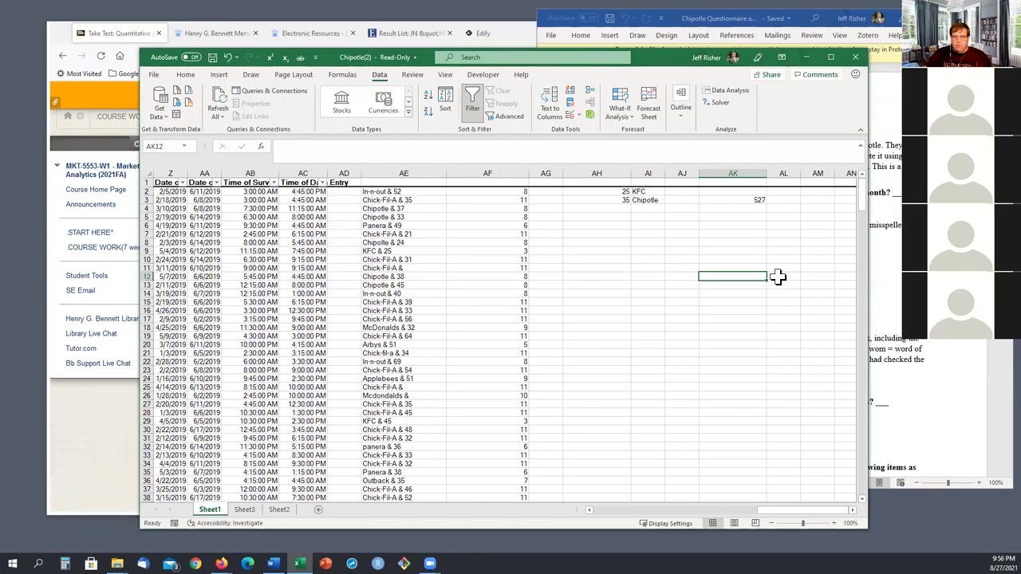
Step: Examine the importantvariety data in column H, and return to the SUMPRODUCT formula in cell AK3
left_click_drag(784, 510, 660, 520)
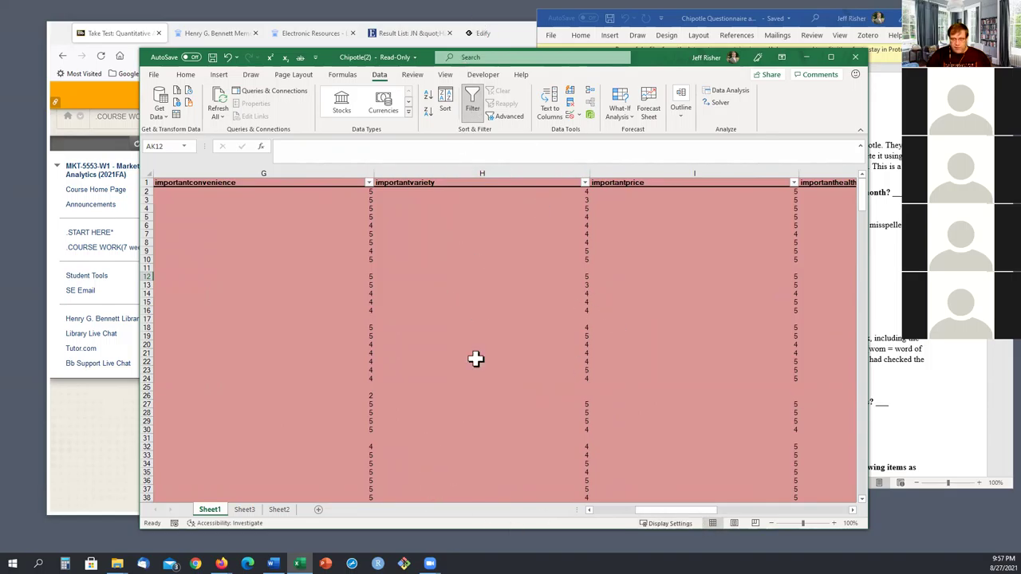
left_click_drag(711, 510, 842, 518)
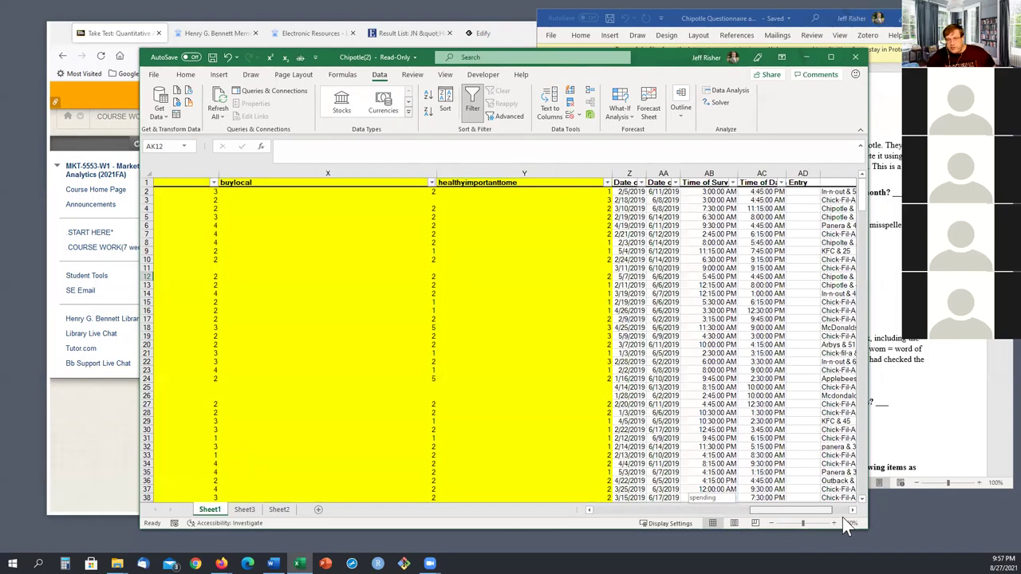
key("Up")
key("Up")
key("Up")
key("Up")
key("Up")
key("Up")
key("Up")
key("Up")
key("Up")
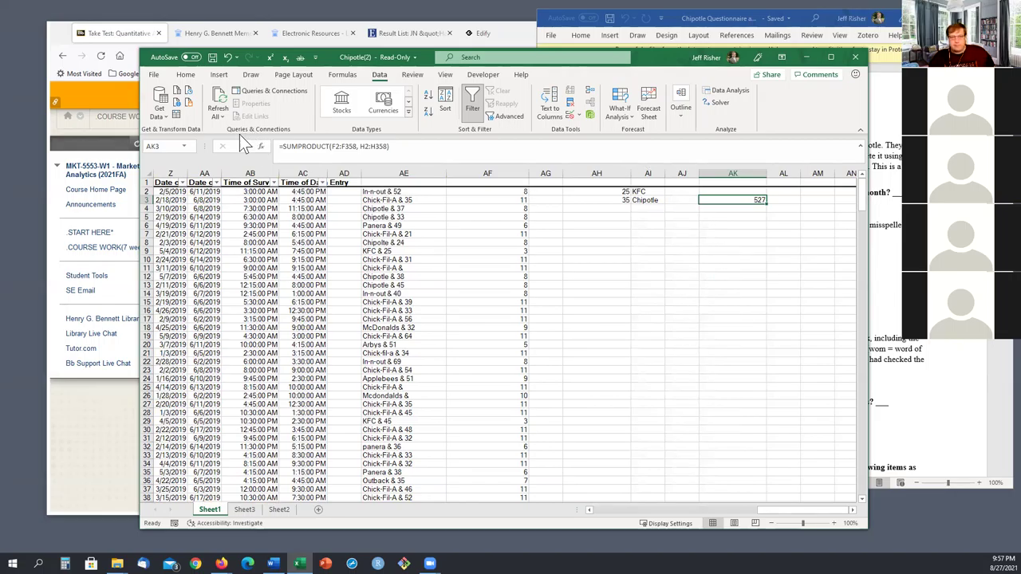
left_click(751, 213)
left_click(741, 200)
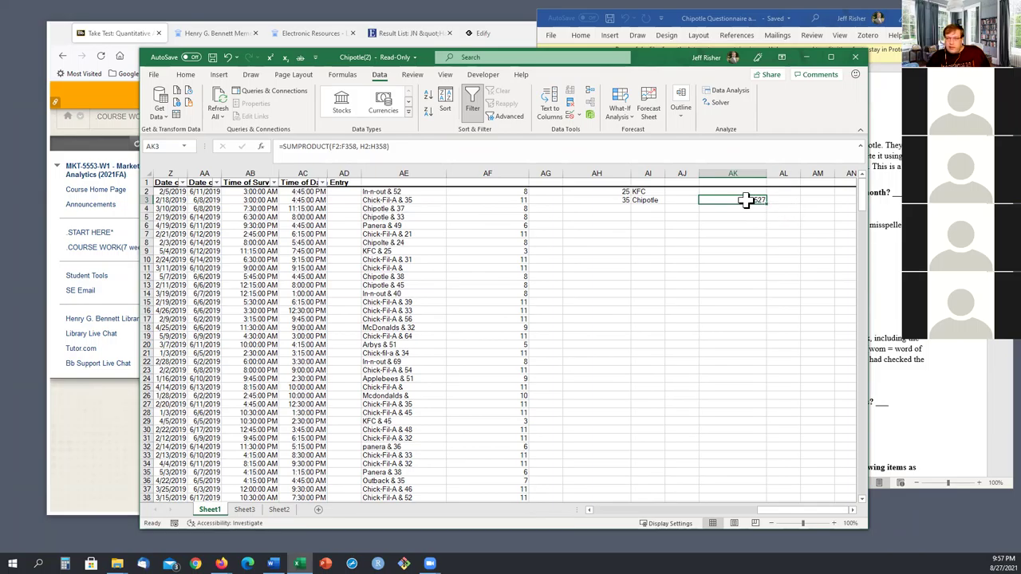
left_click(732, 216)
left_click(748, 199)
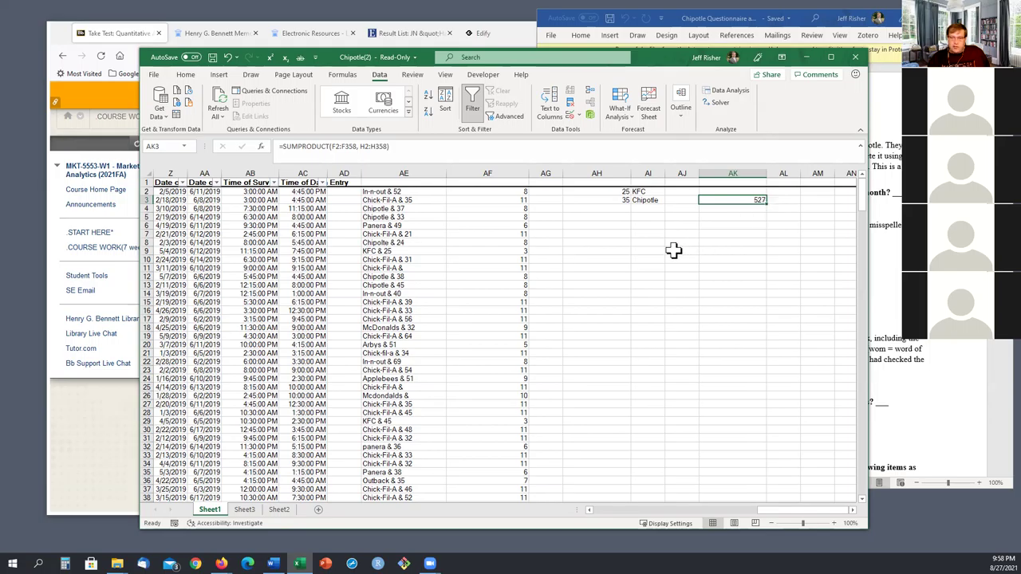
left_click(603, 274)
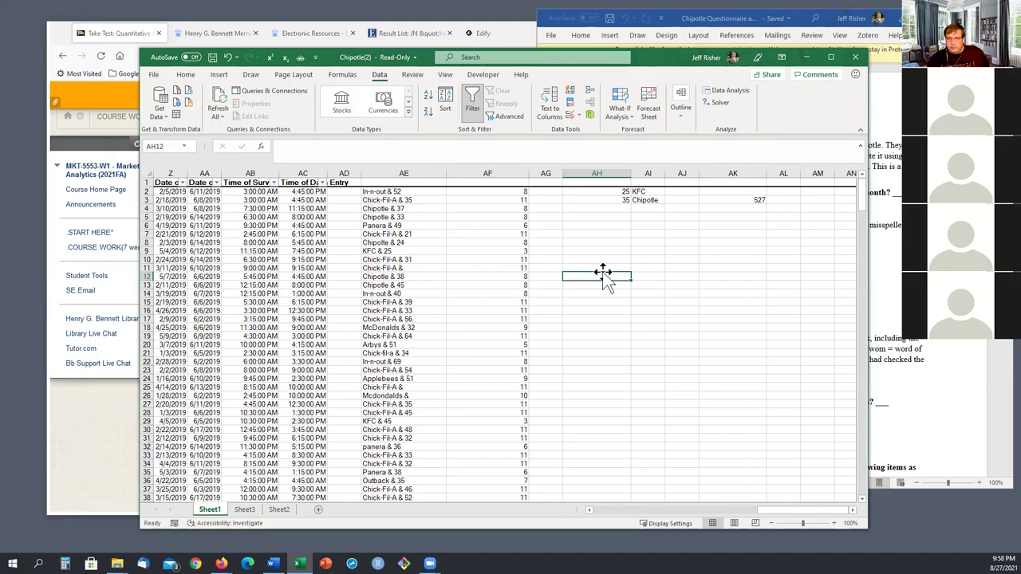
left_click(615, 251)
left_click(678, 249)
left_click(755, 203)
key("ctrl+v")
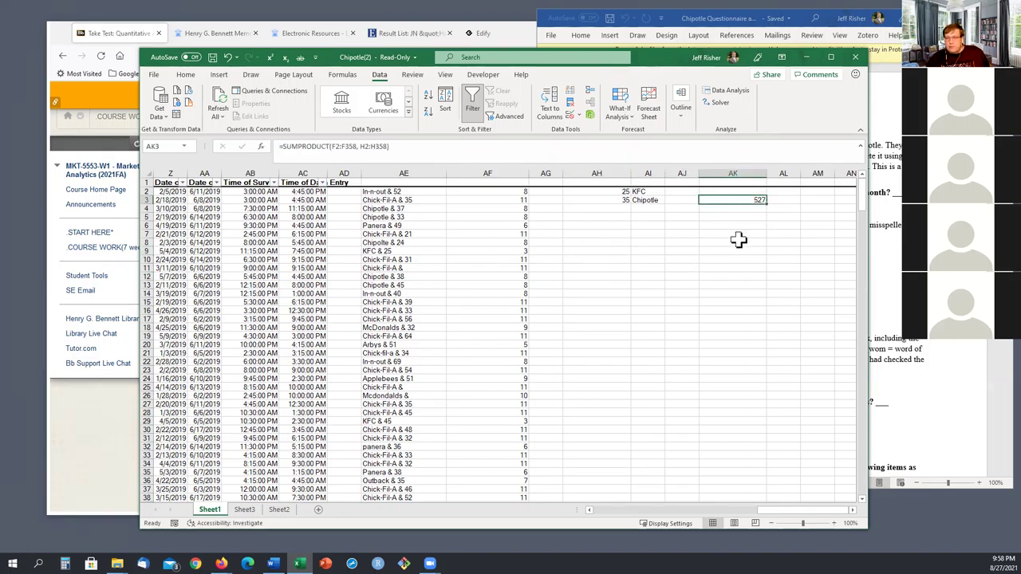
left_click(738, 242)
left_click(651, 241)
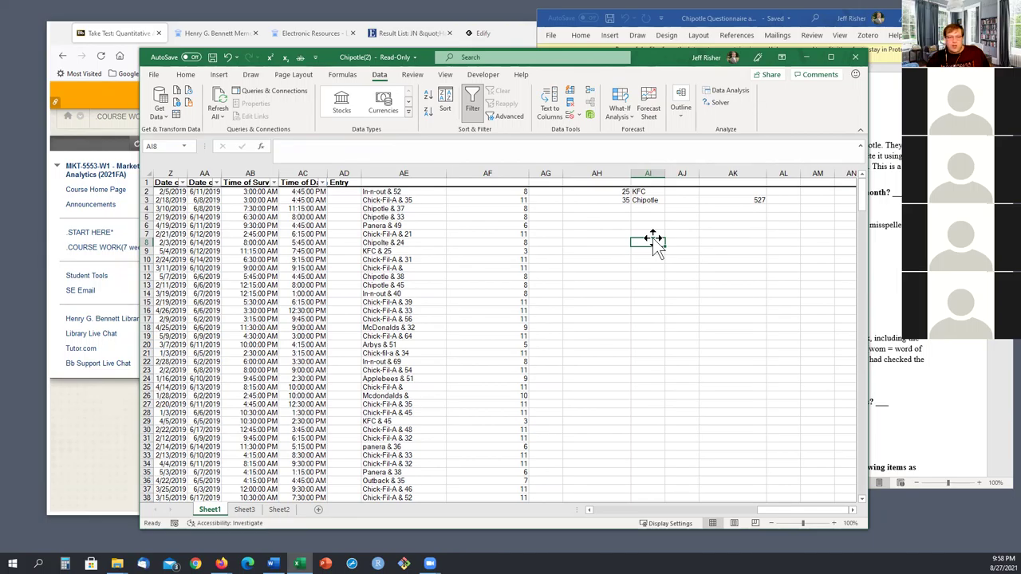
left_click(737, 200)
left_click(645, 233)
left_click(721, 200)
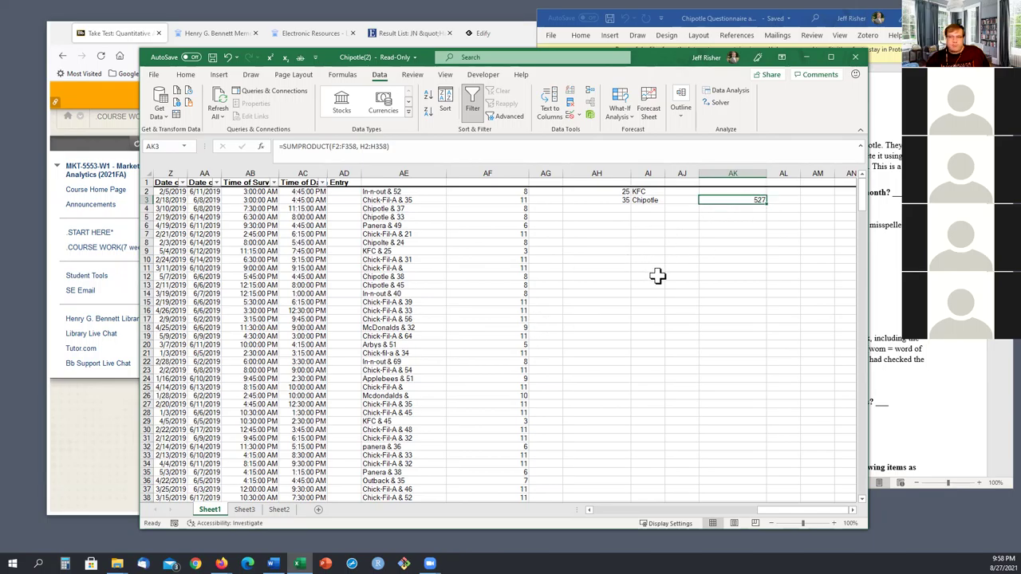
left_click(752, 310)
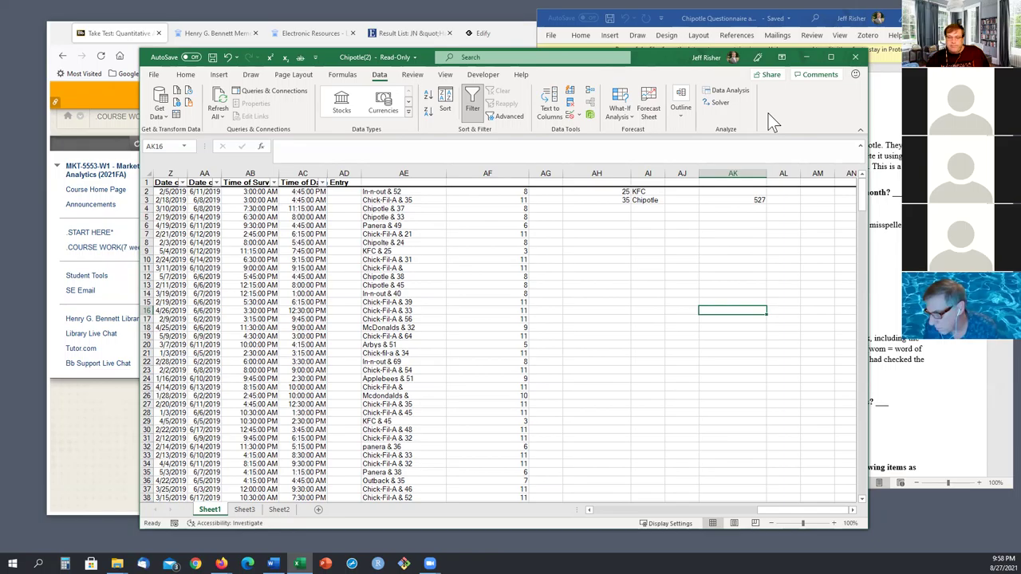
Step: Switch to the Chipotle Data Key document in Word
left_click(877, 151)
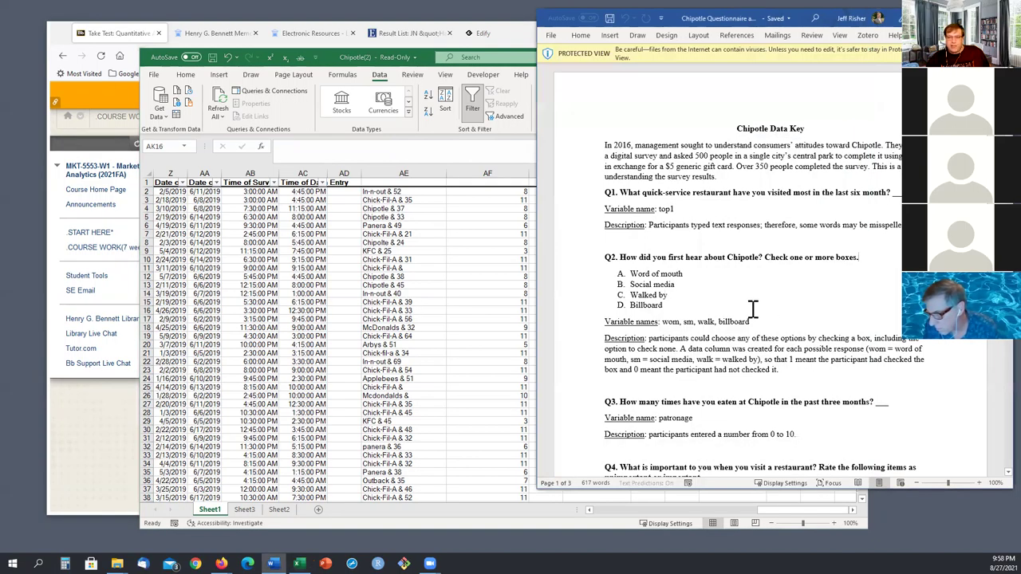
Step: Switch to the Basic Excel Functionality test on Blackboard in Firefox and save all answers
key("alt+Tab")
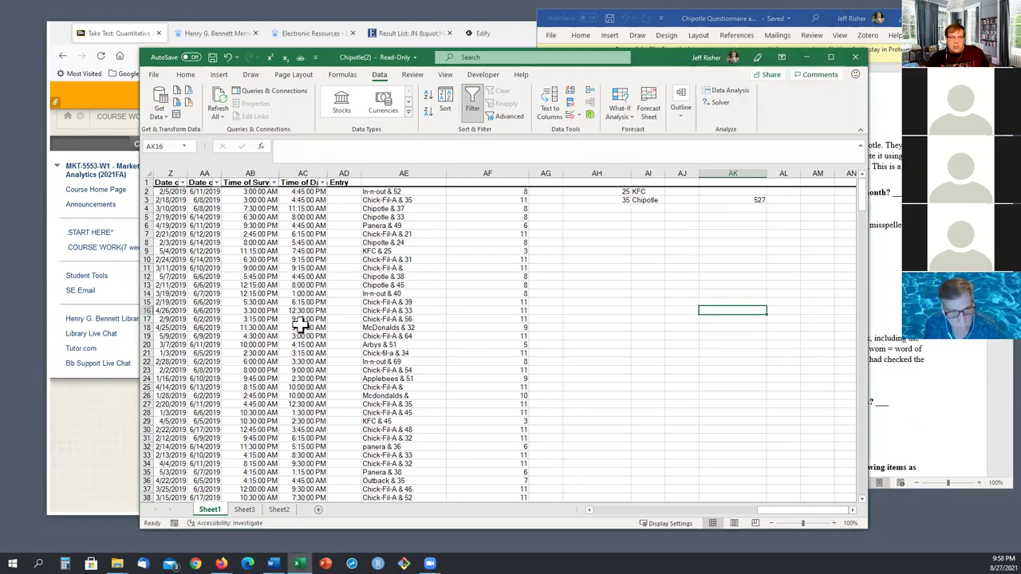
left_click(54, 394)
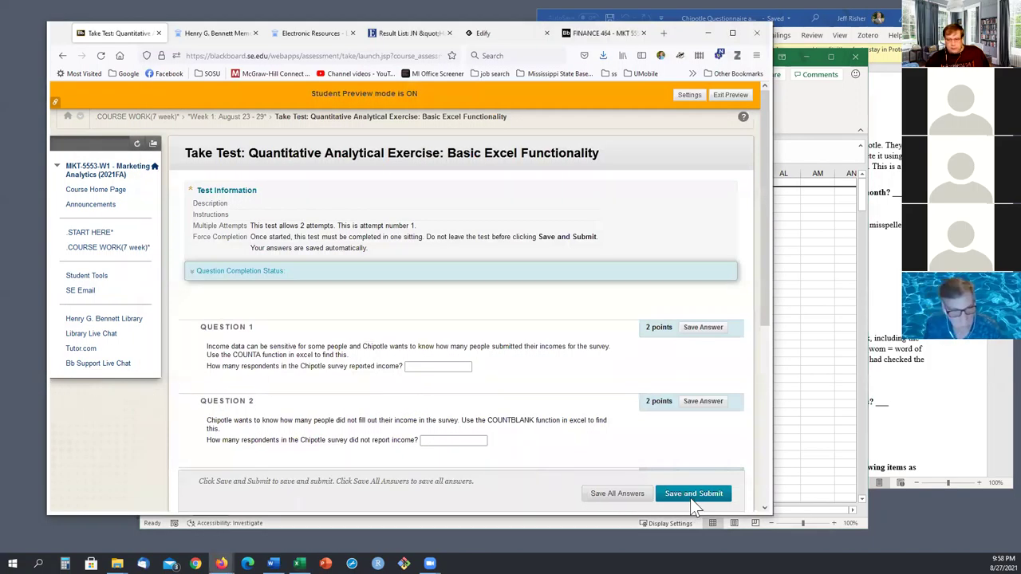
left_click(632, 494)
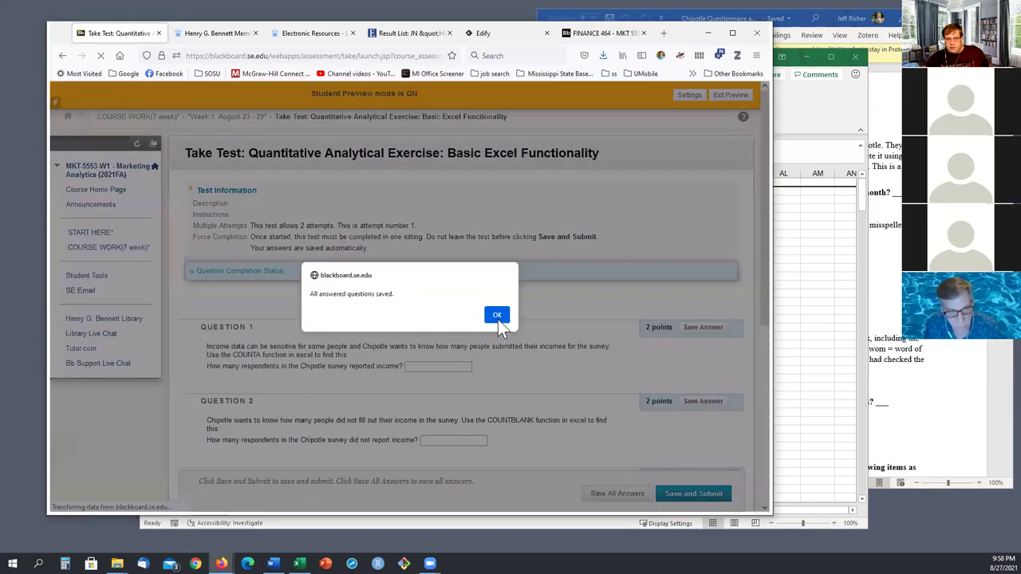
key("Return")
Step: Submit the Basic Excel Functionality test for grading, accepting that Question 5 has no file attached
scroll(707, 461, "down", 5)
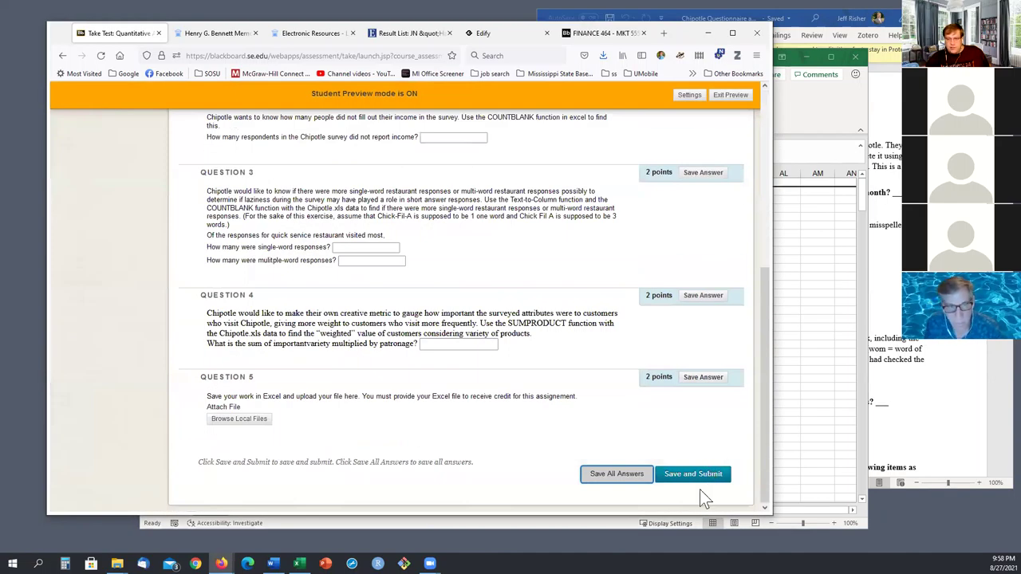
left_click(698, 474)
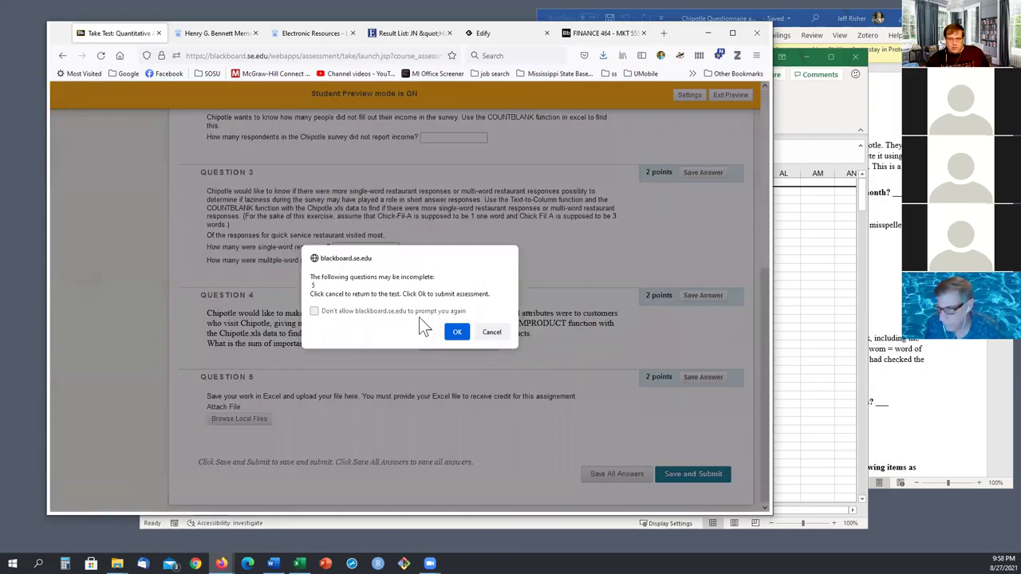
left_click(456, 333)
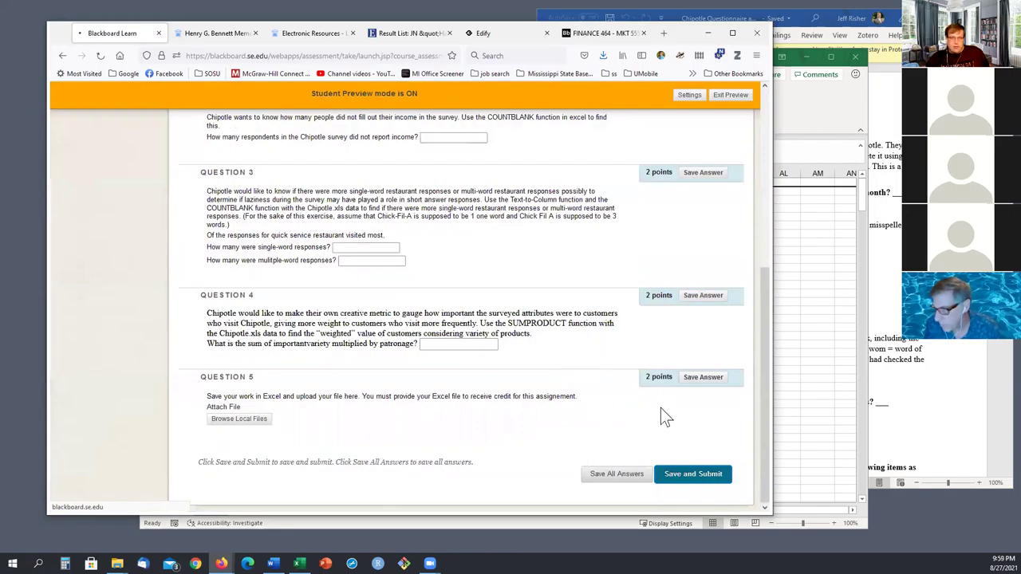